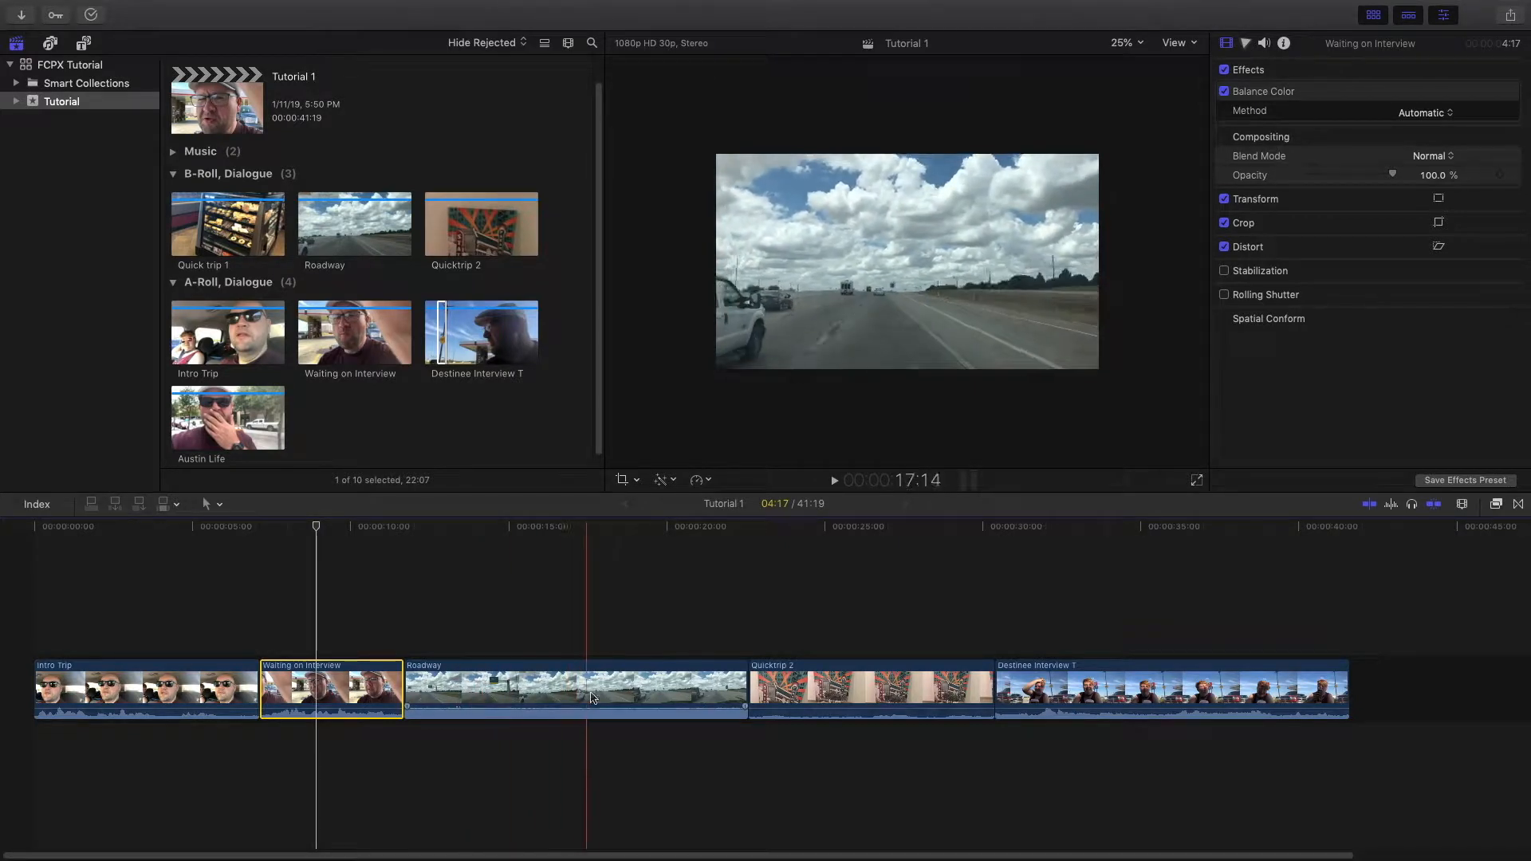
Step: Slow the Roadway clip in the timeline to 50% speed
{"action": "left_click", "coordinate": [487, 693]}
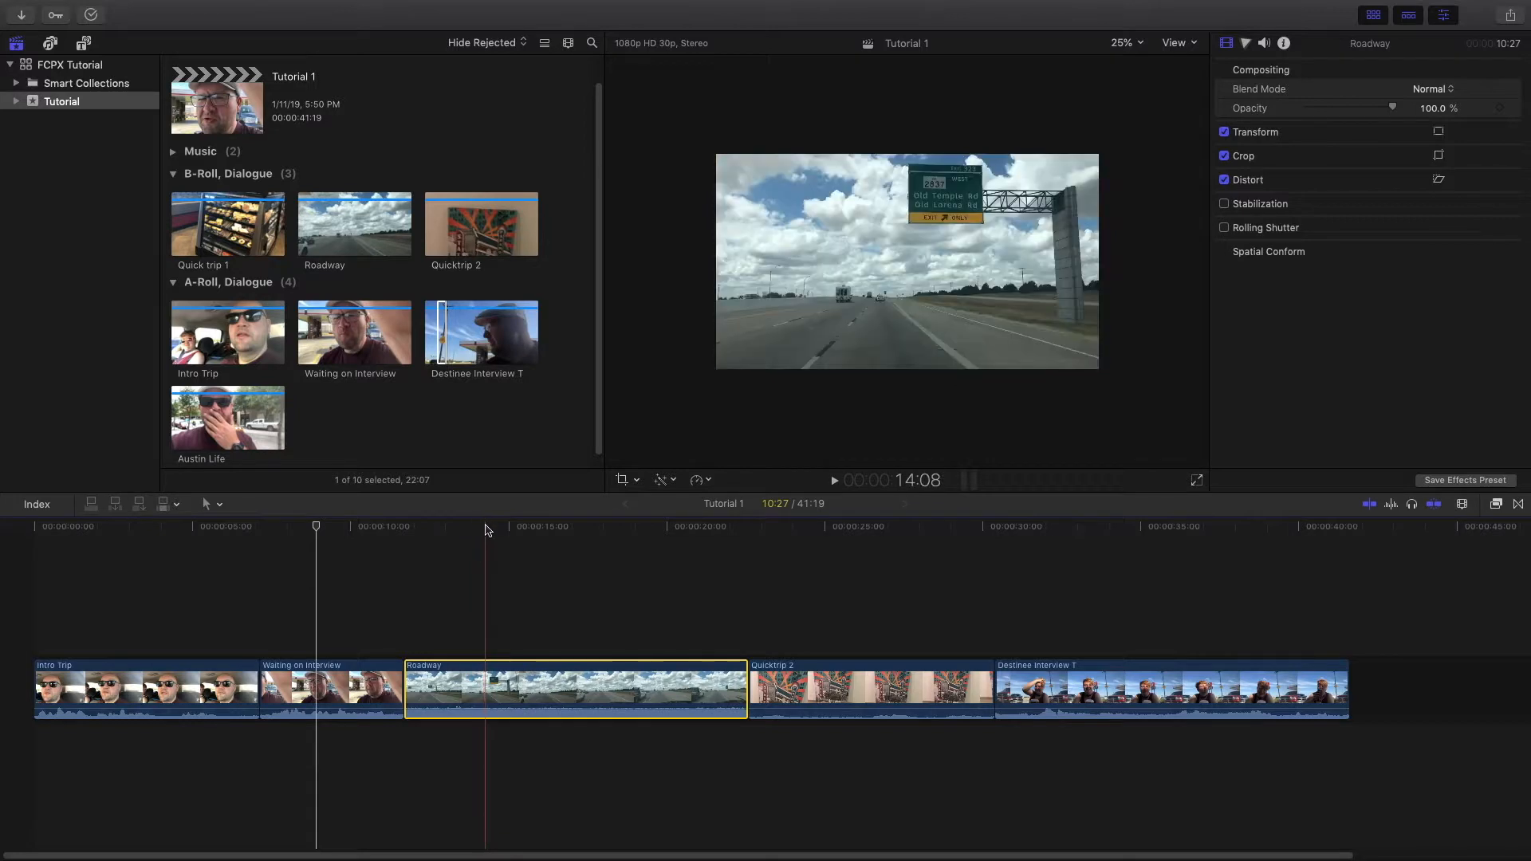
{"action": "left_click", "coordinate": [510, 528]}
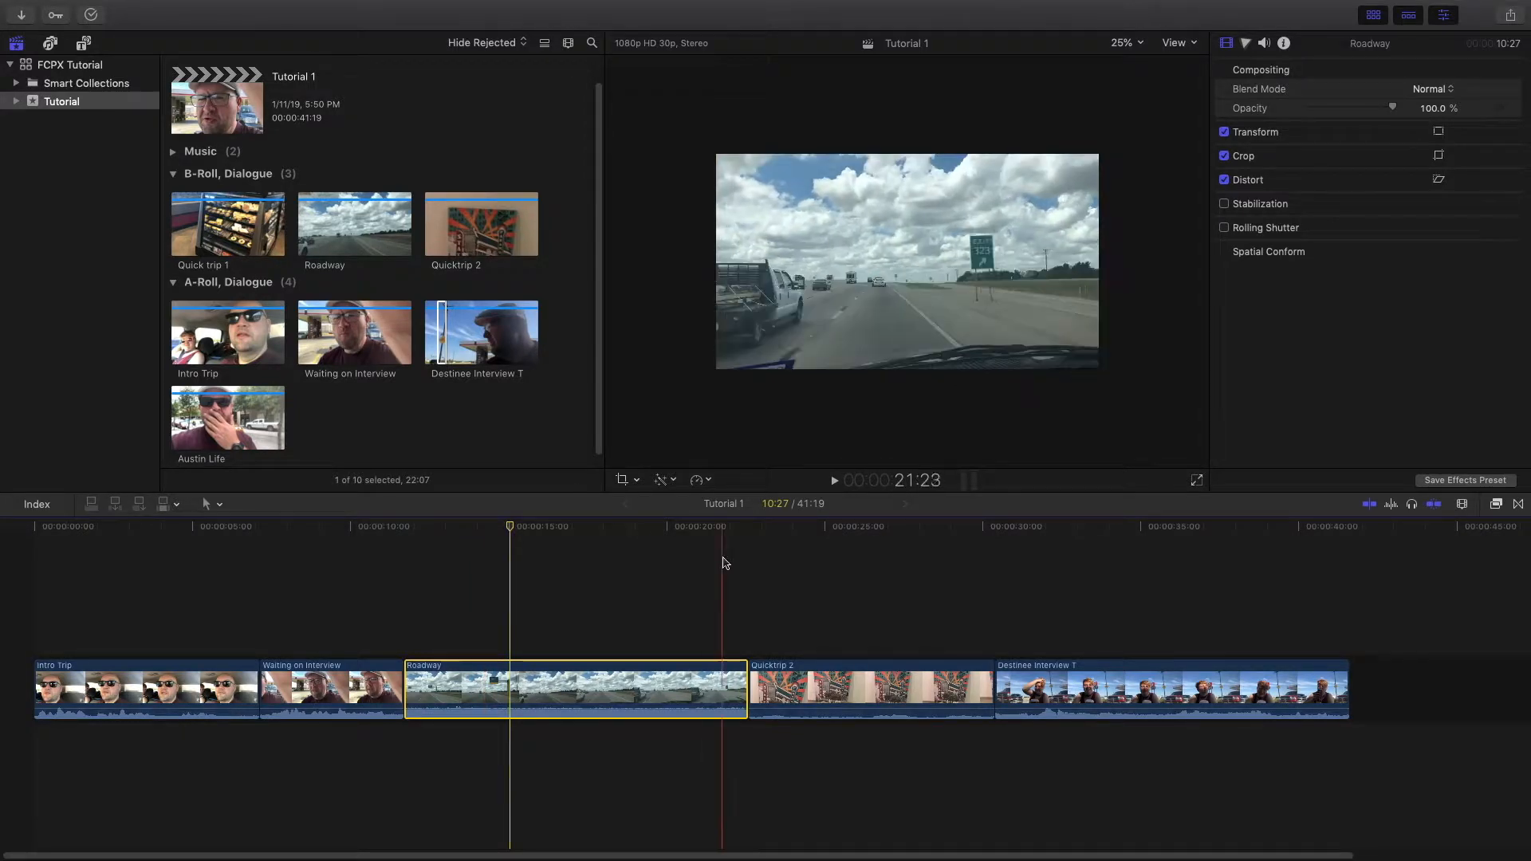
{"action": "left_click", "coordinate": [711, 481]}
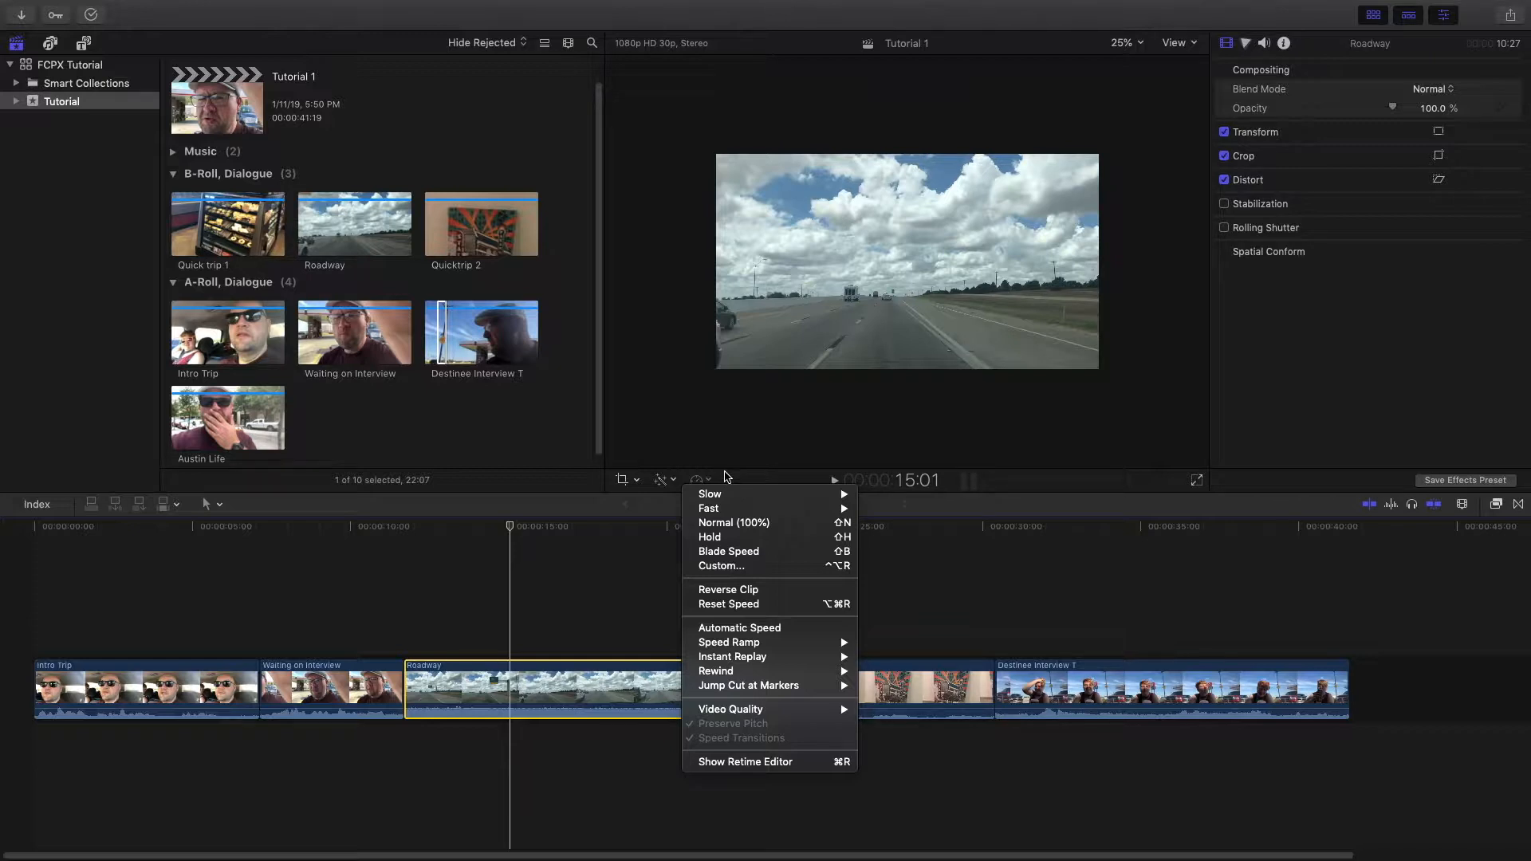
{"action": "mouse_move", "coordinate": [727, 500]}
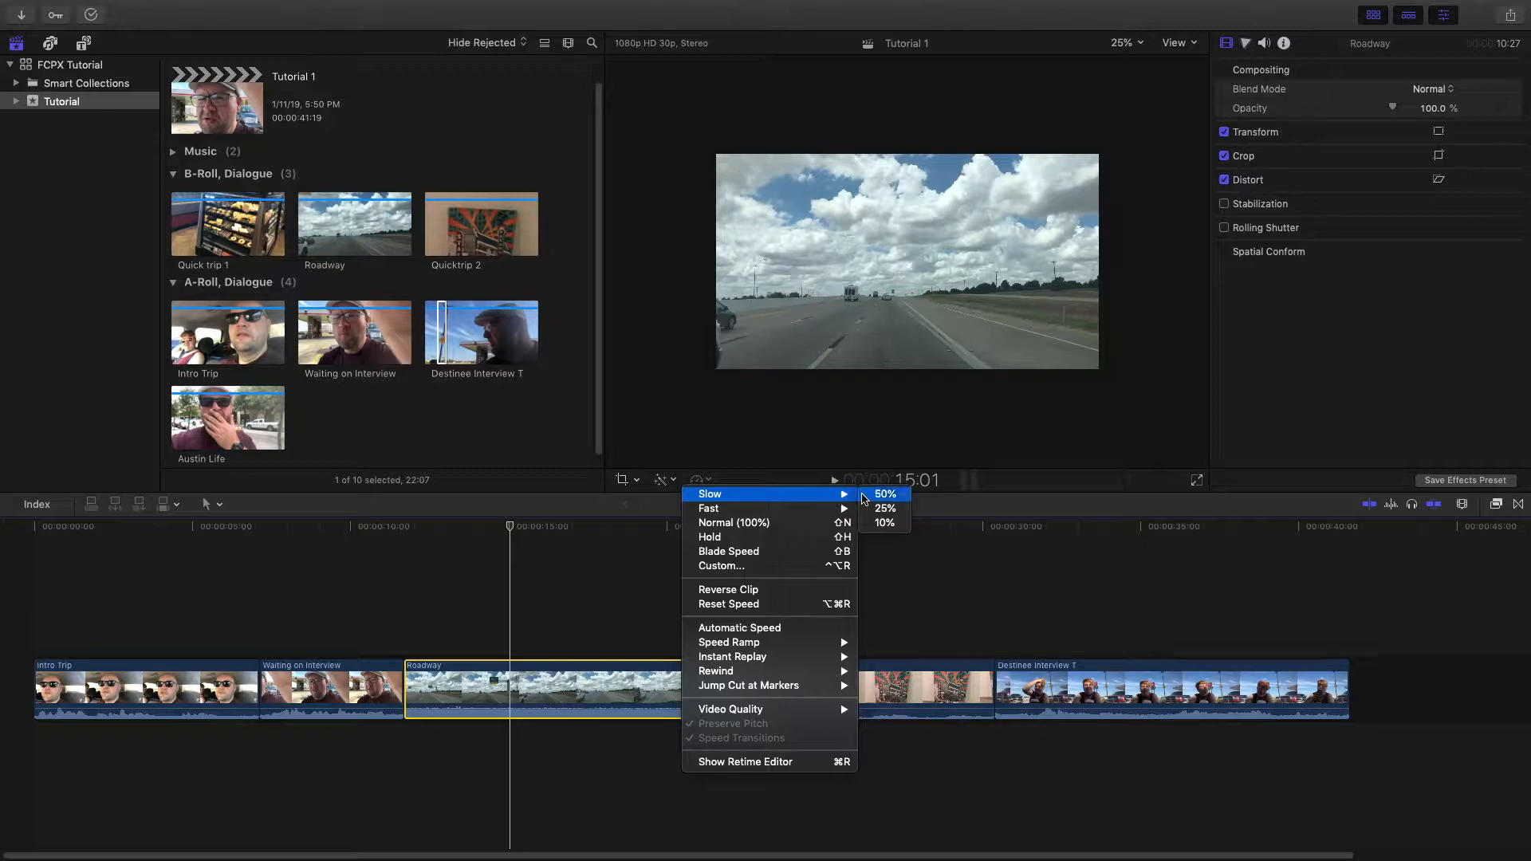
{"action": "left_click", "coordinate": [883, 495]}
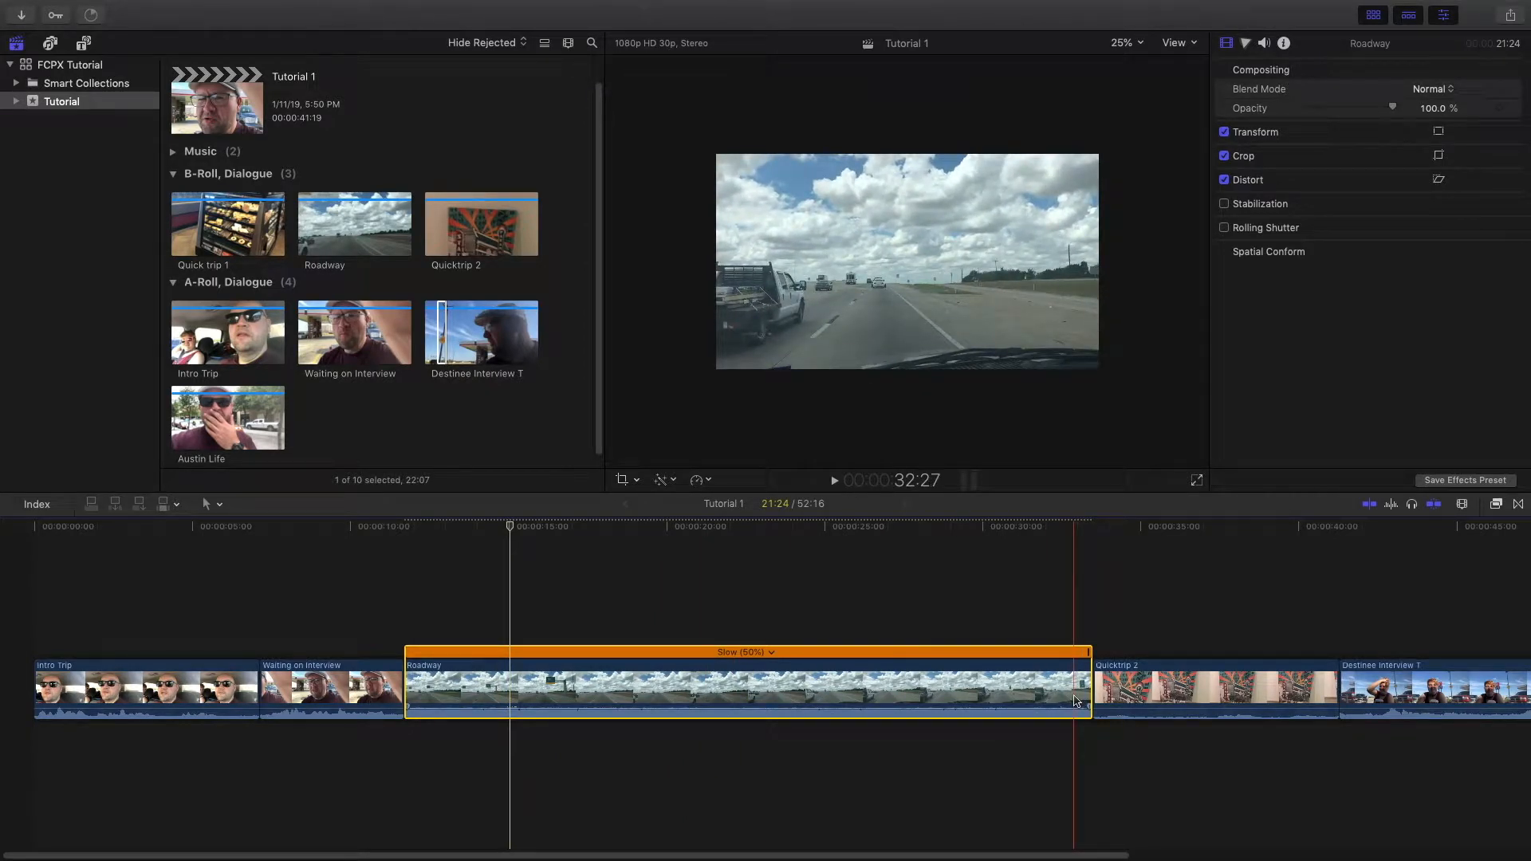
Step: Play the slowed Roadway clip from its start to preview the effect
{"action": "left_click", "coordinate": [405, 557]}
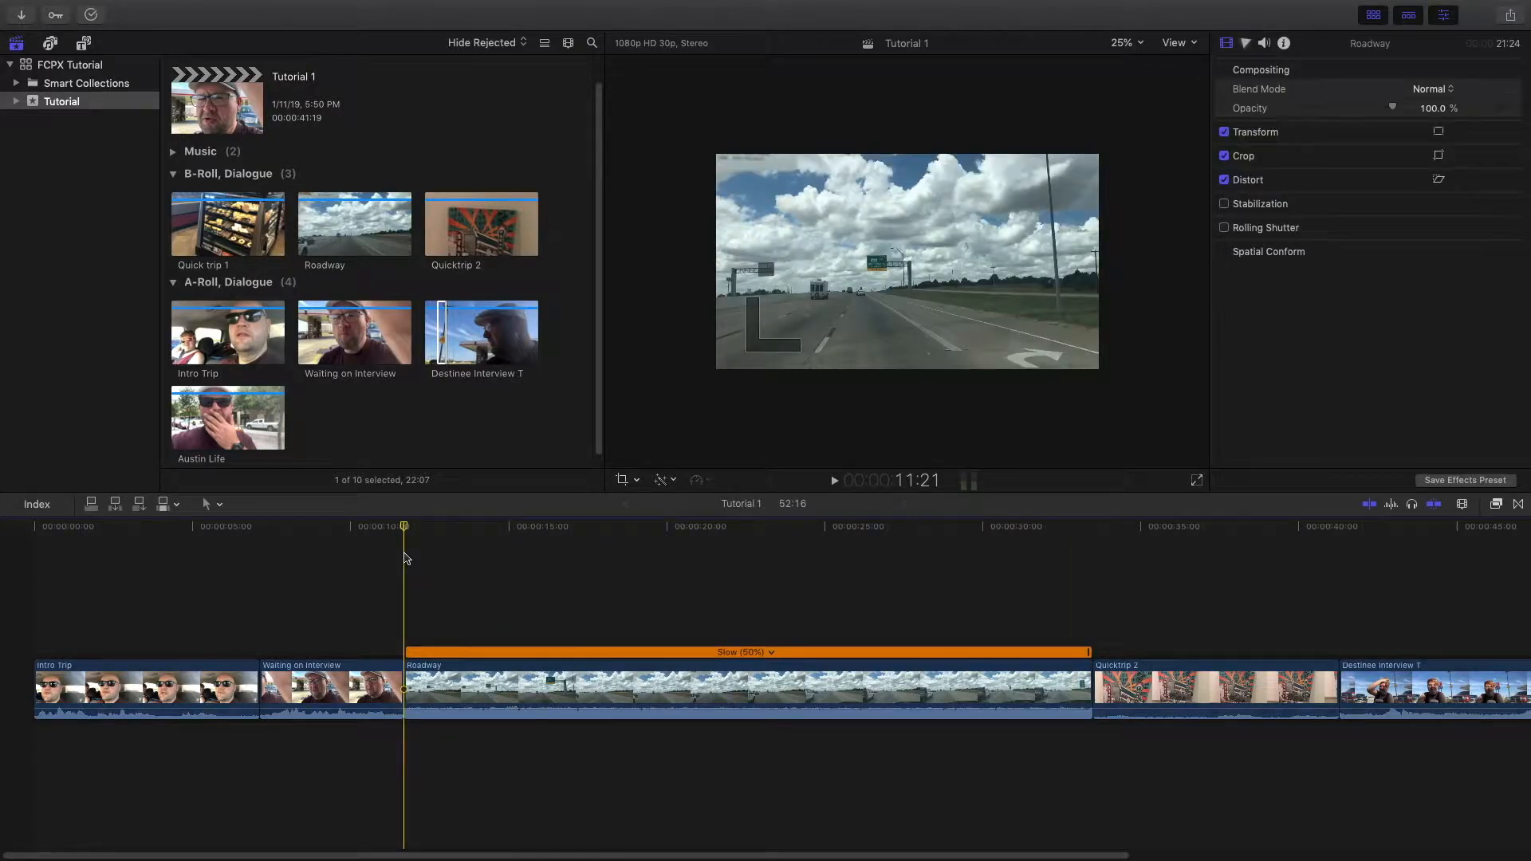
{"action": "key", "text": "space"}
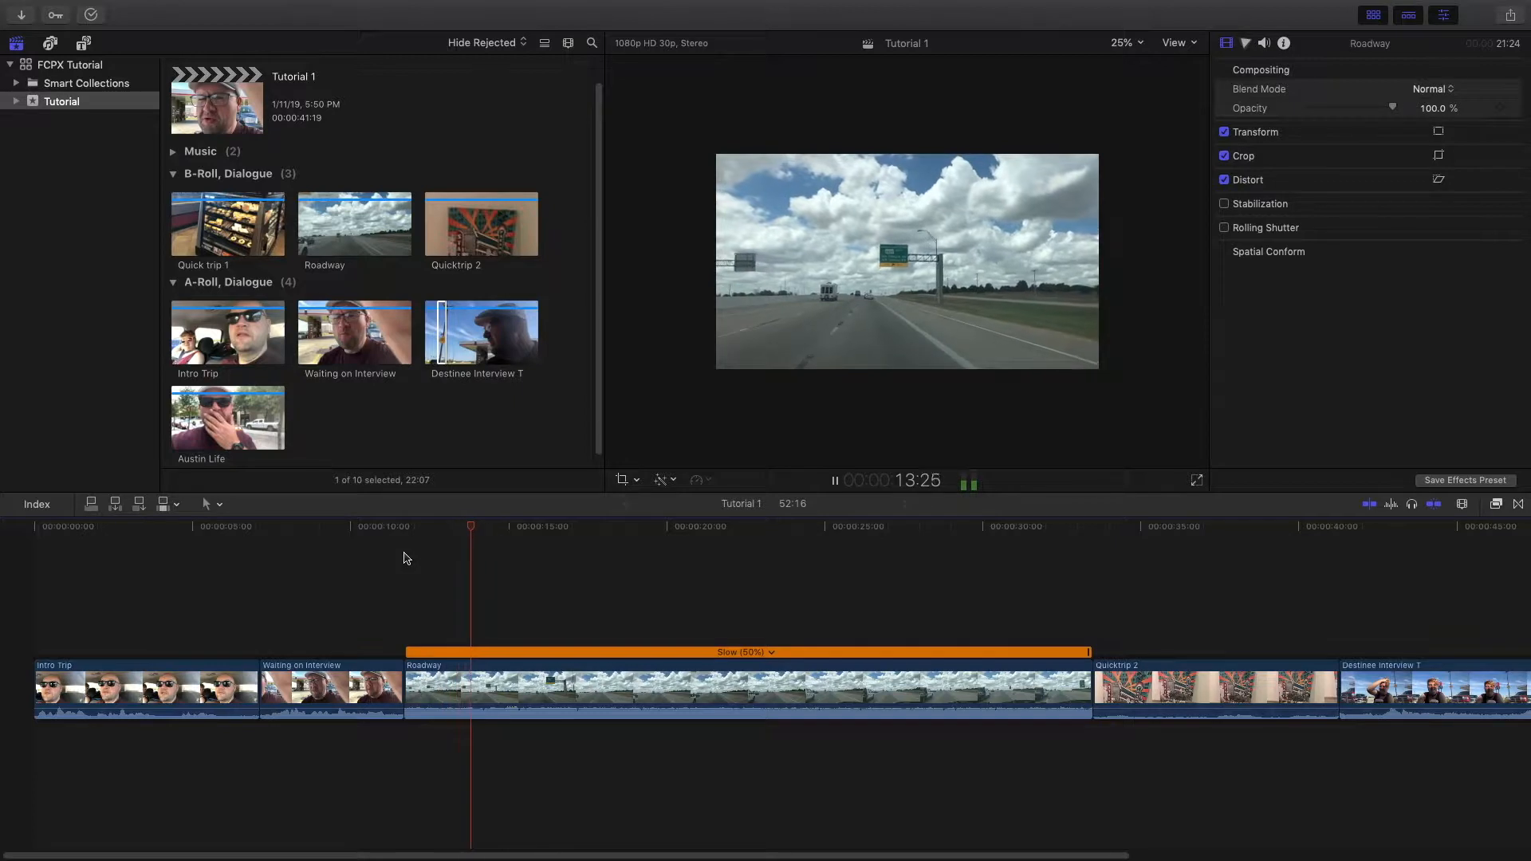
{"action": "key", "text": "space"}
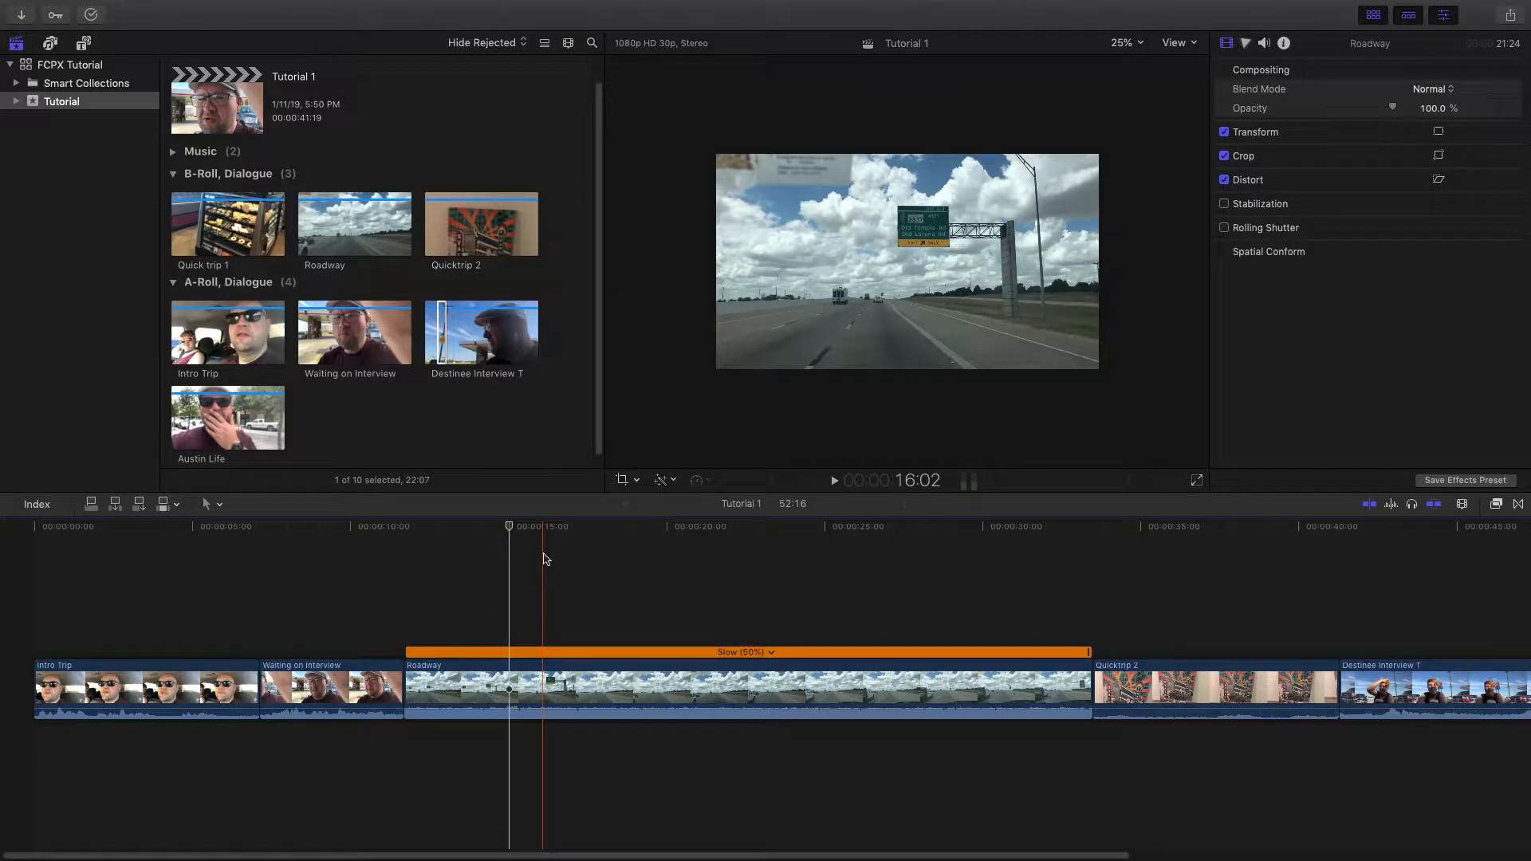
Step: Set the Roadway clip's custom speed rate to 30% and play it back from the clip's start
{"action": "left_click", "coordinate": [772, 653]}
{"action": "mouse_move", "coordinate": [794, 666]}
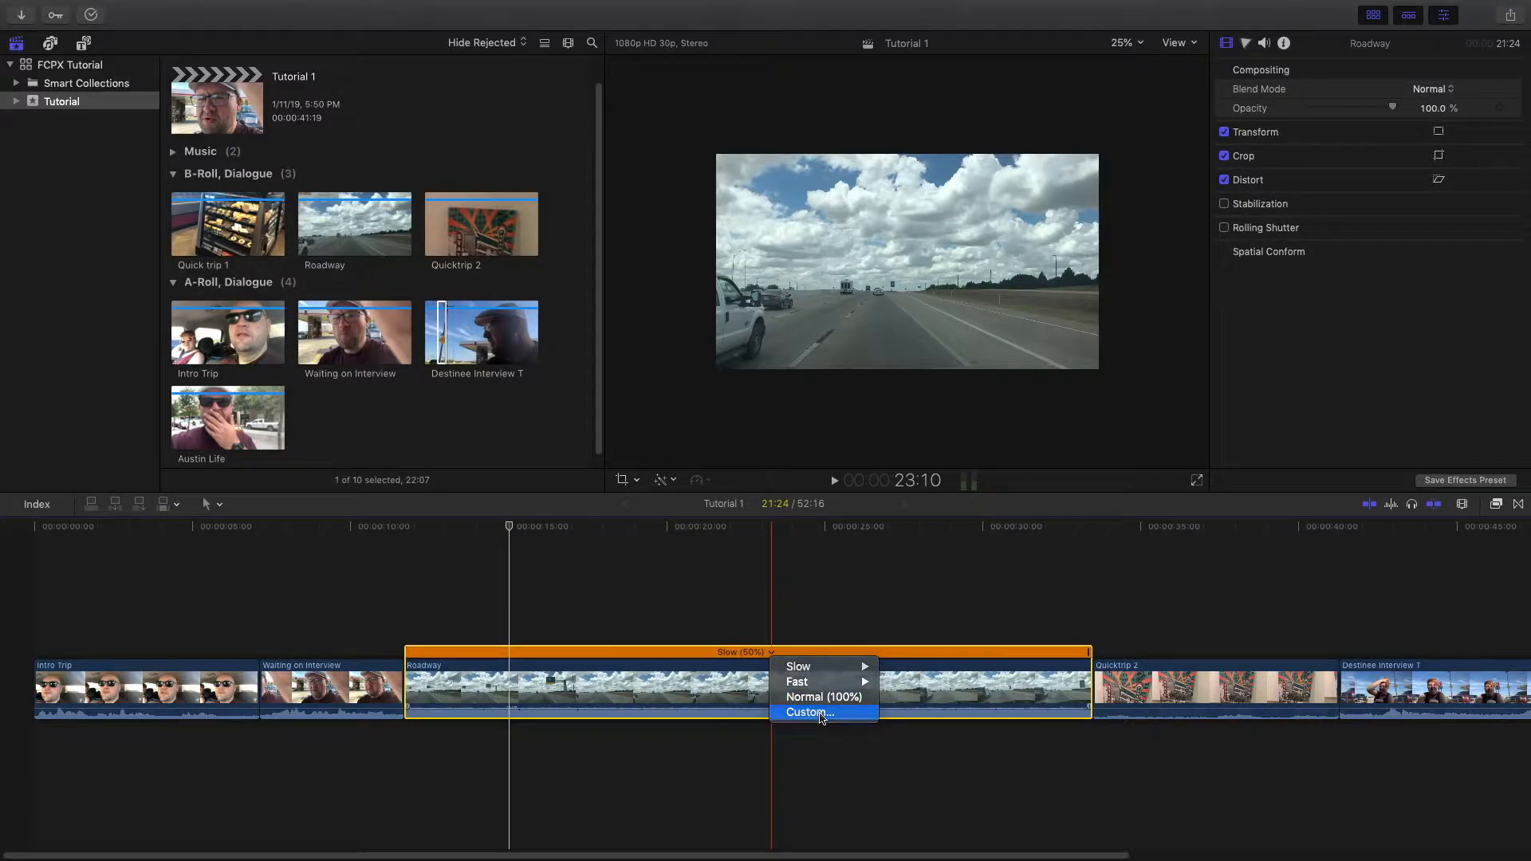
{"action": "left_click", "coordinate": [820, 714]}
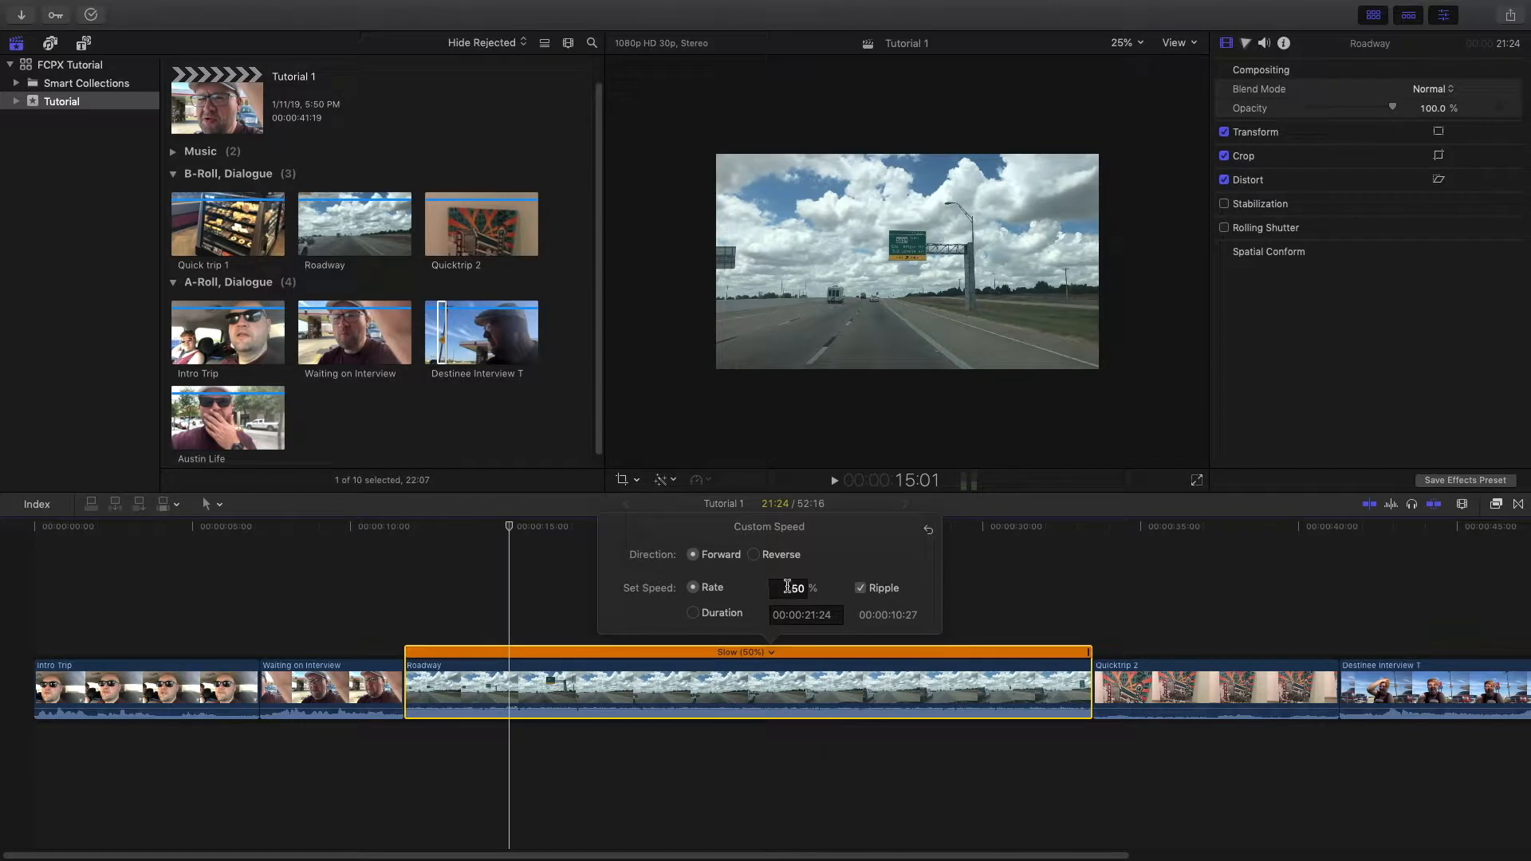
{"action": "left_click", "coordinate": [793, 586]}
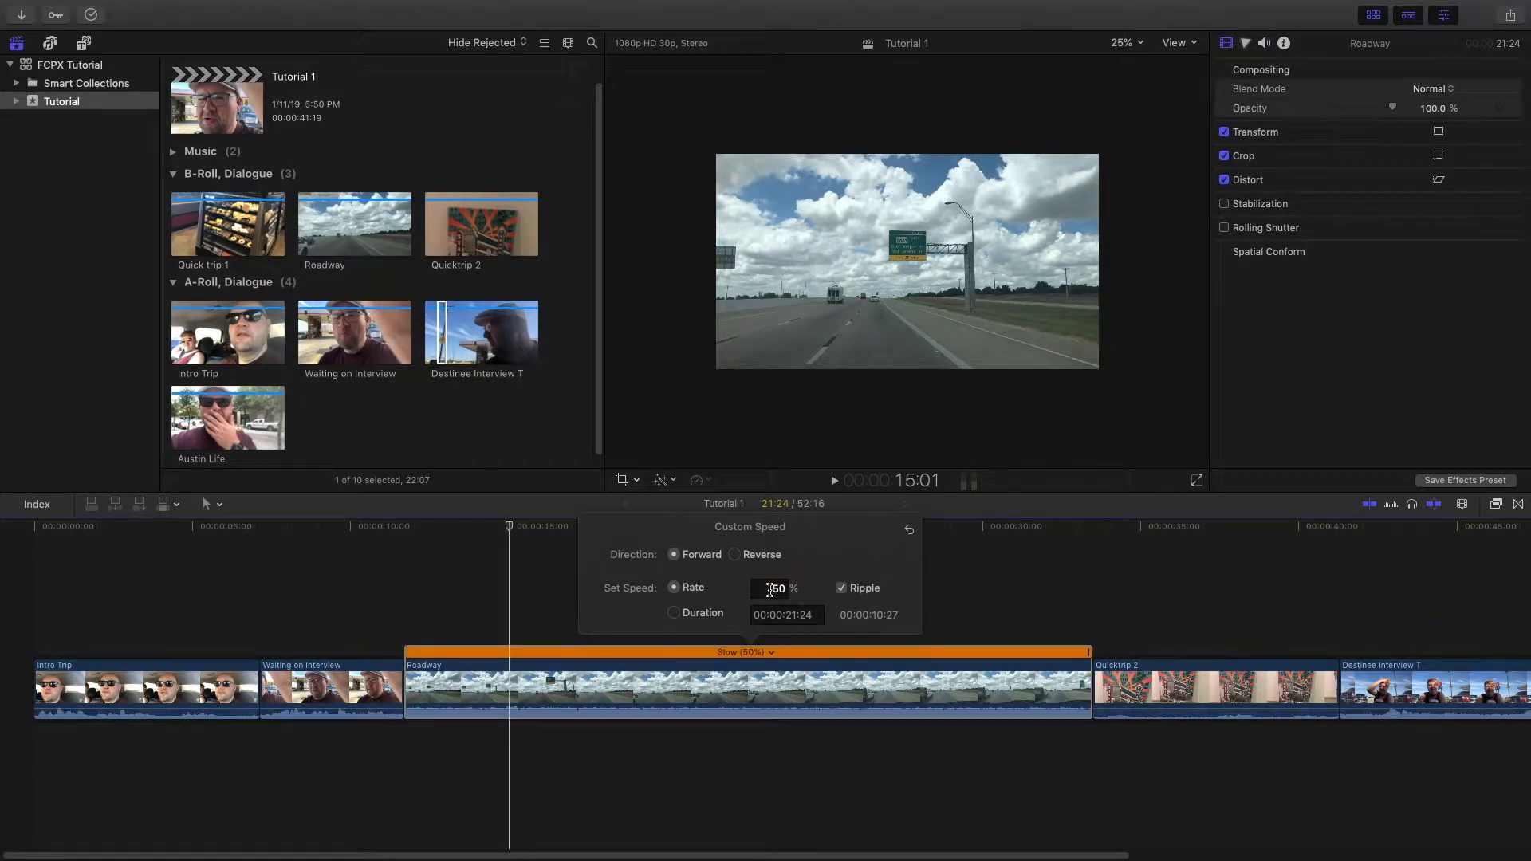
{"action": "double_click", "coordinate": [770, 589]}
{"action": "type", "text": "30"}
{"action": "key", "text": "Return"}
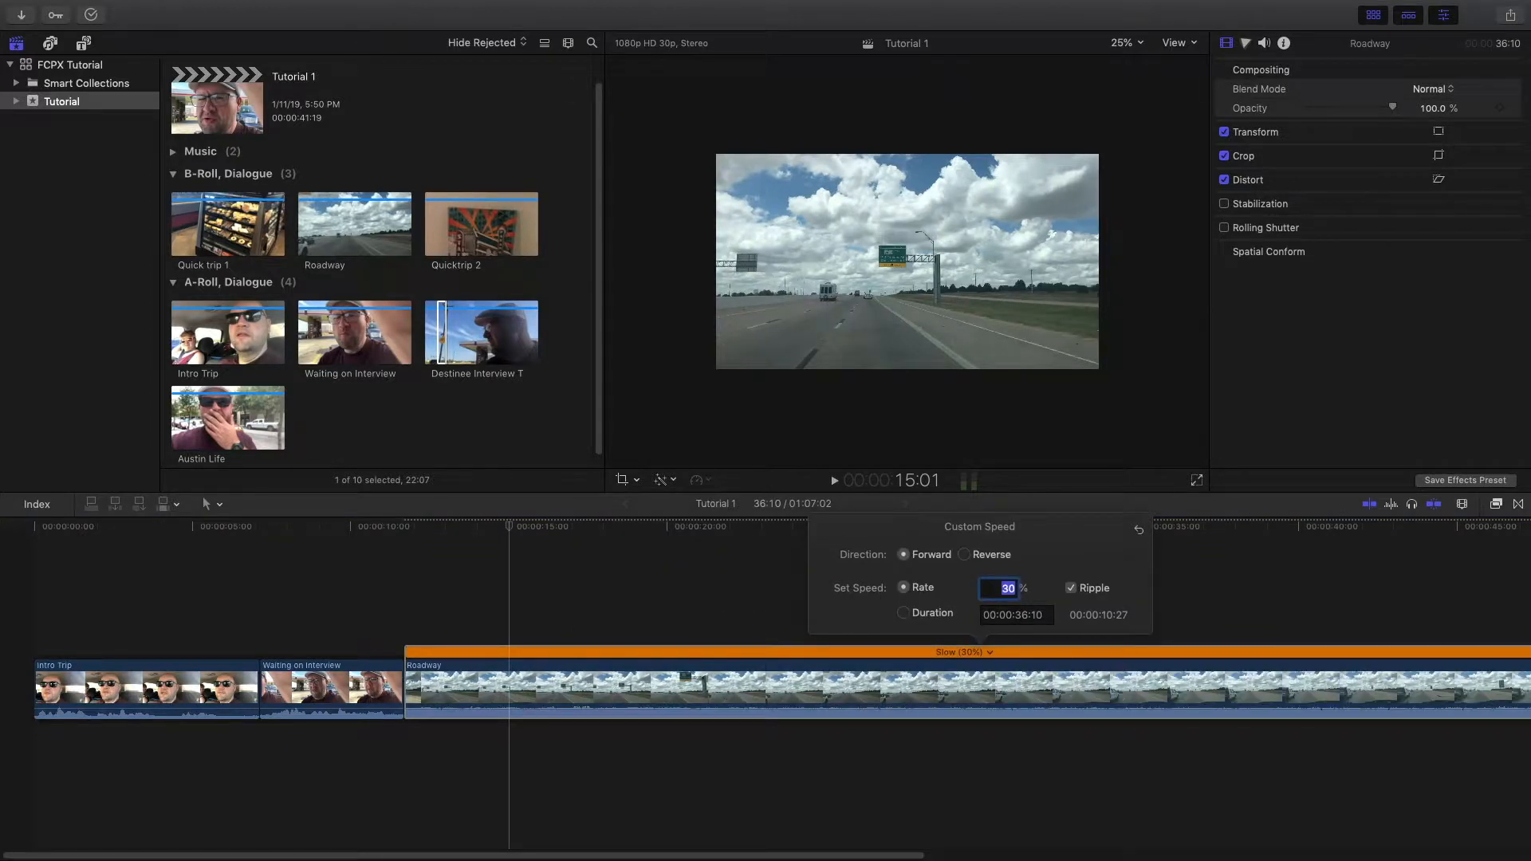
{"action": "left_click", "coordinate": [1186, 573]}
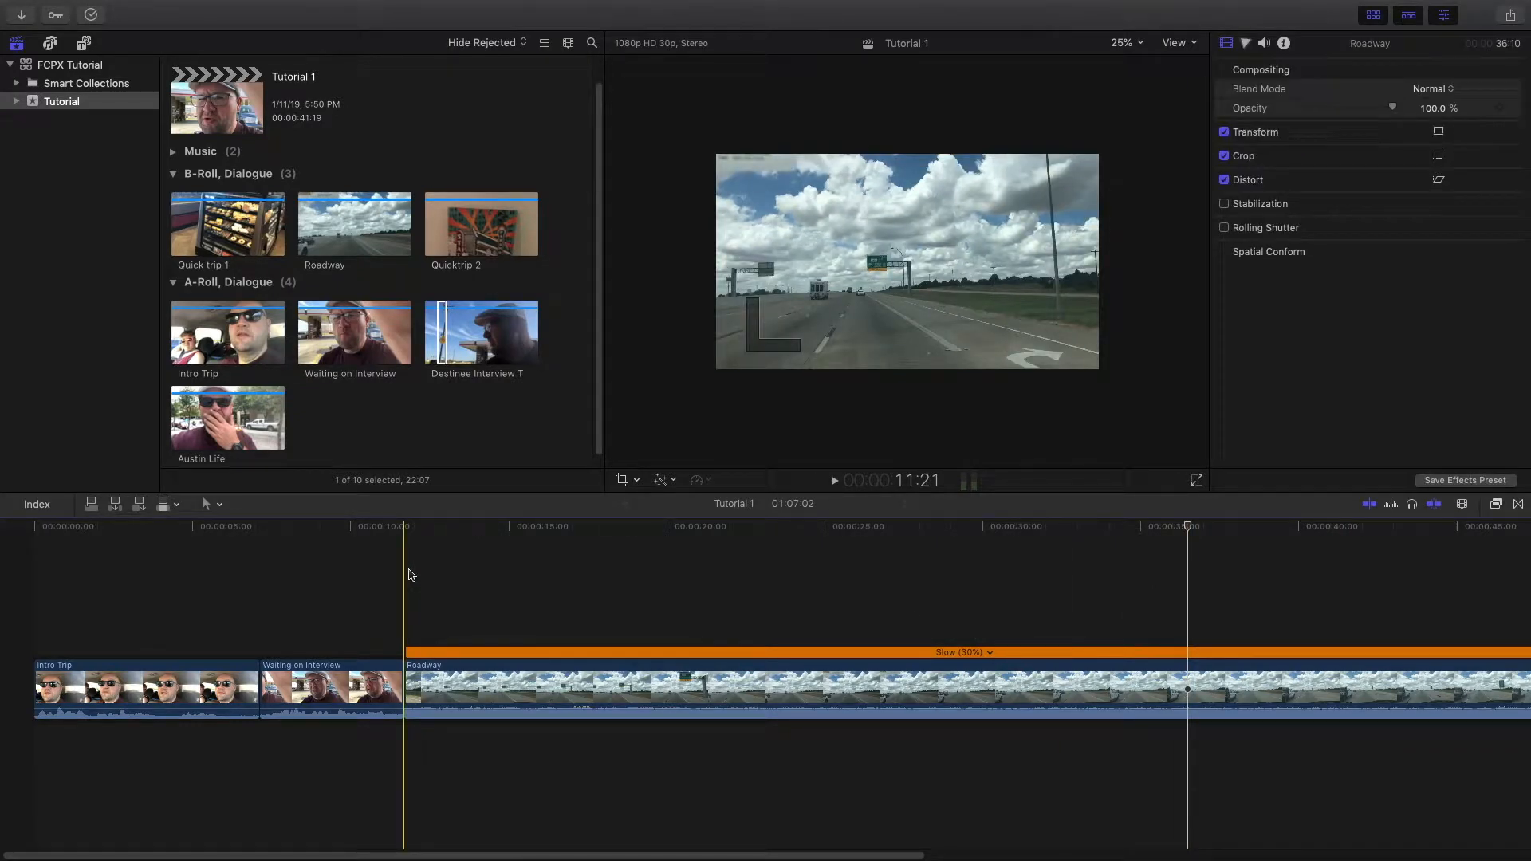
{"action": "key", "text": "space"}
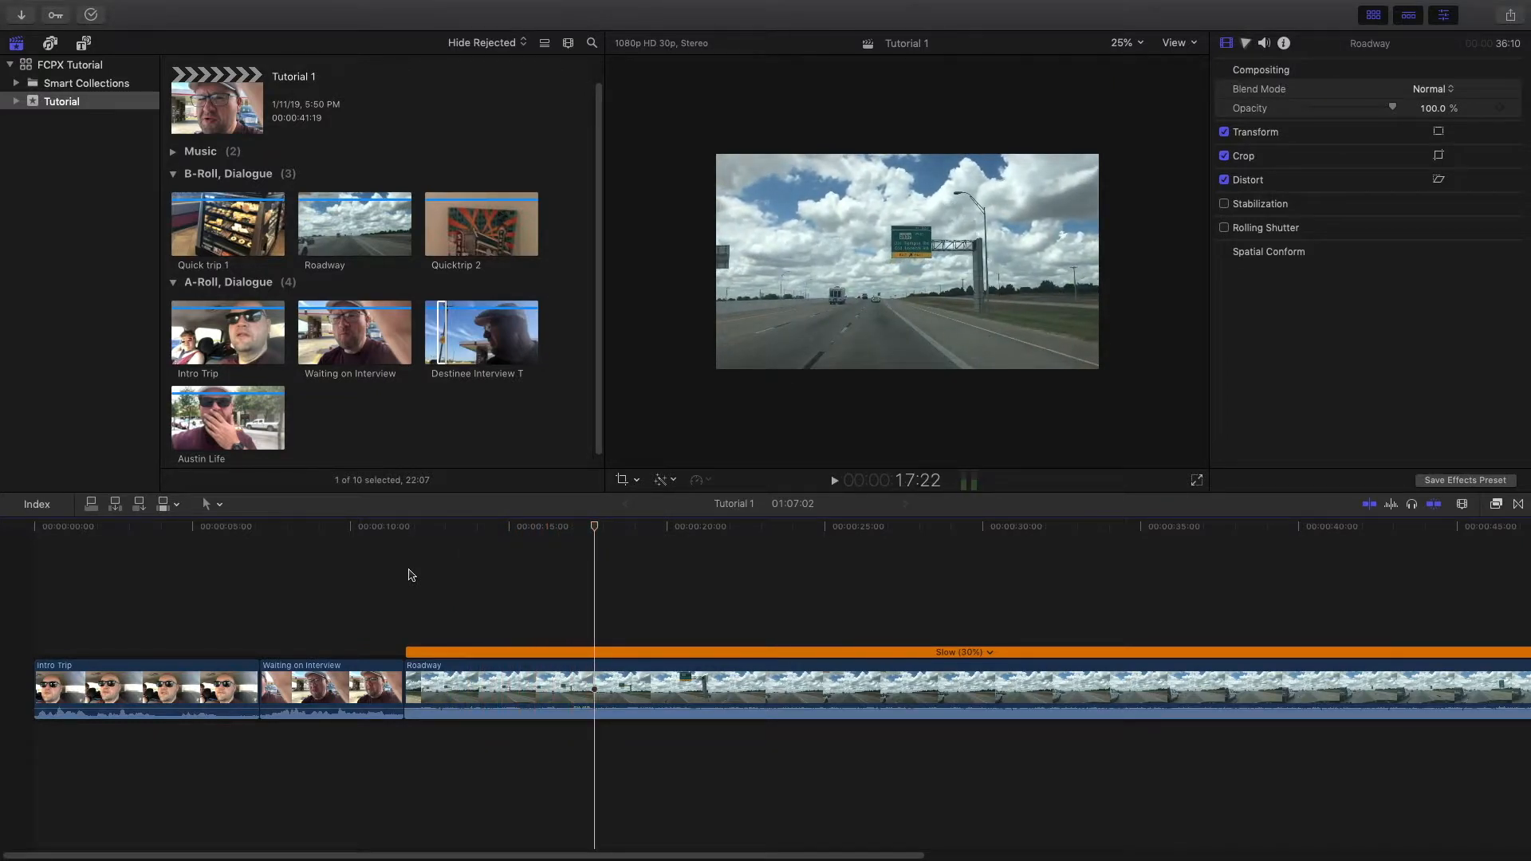
{"action": "key", "text": "space"}
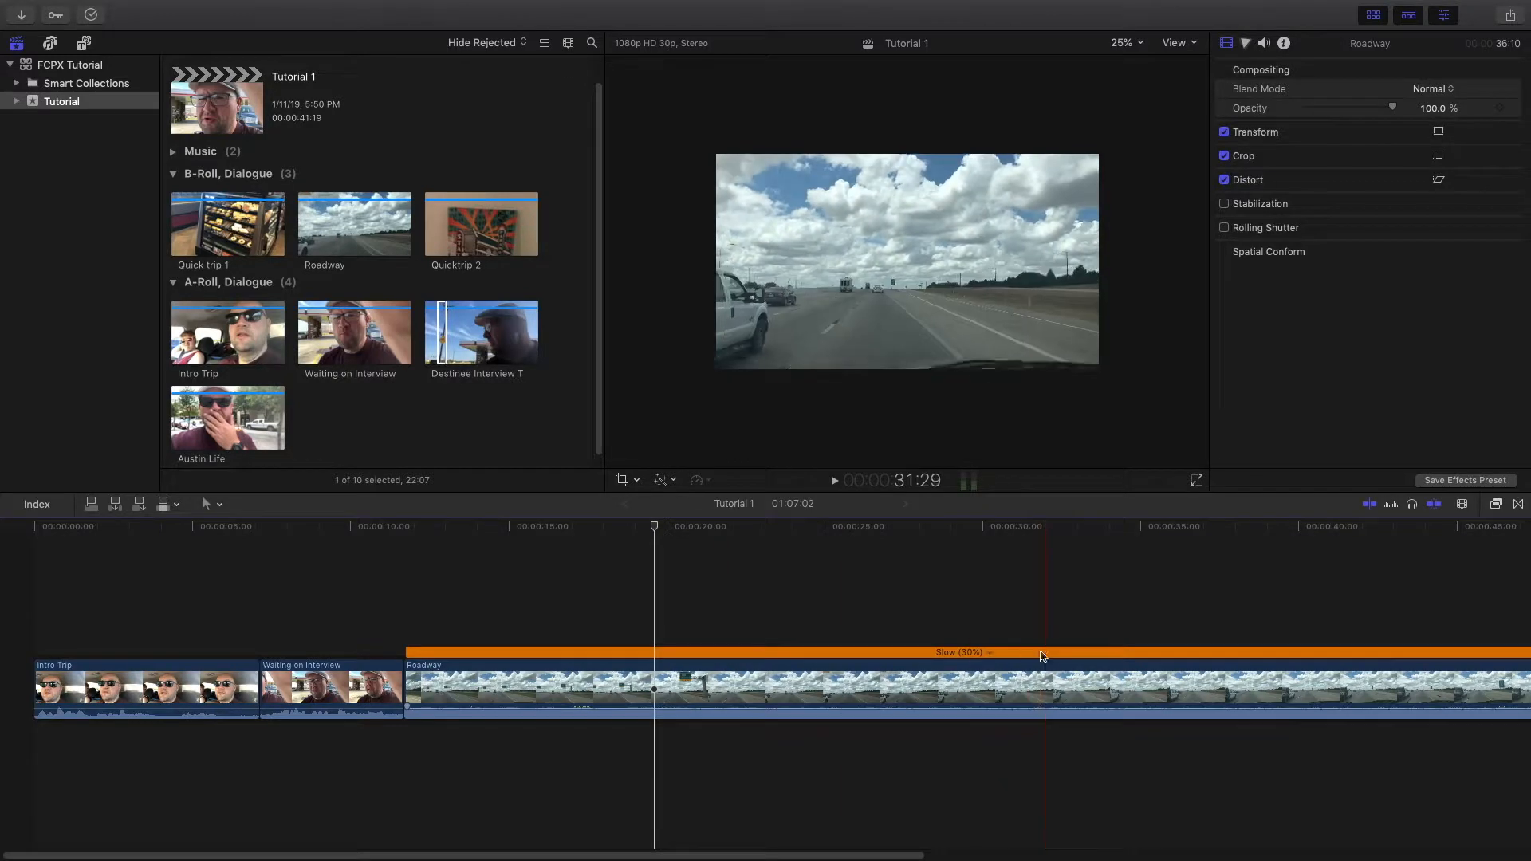
Step: Return the Roadway clip to Normal (100%) speed and play it back
{"action": "left_click", "coordinate": [992, 656]}
{"action": "left_click", "coordinate": [990, 652]}
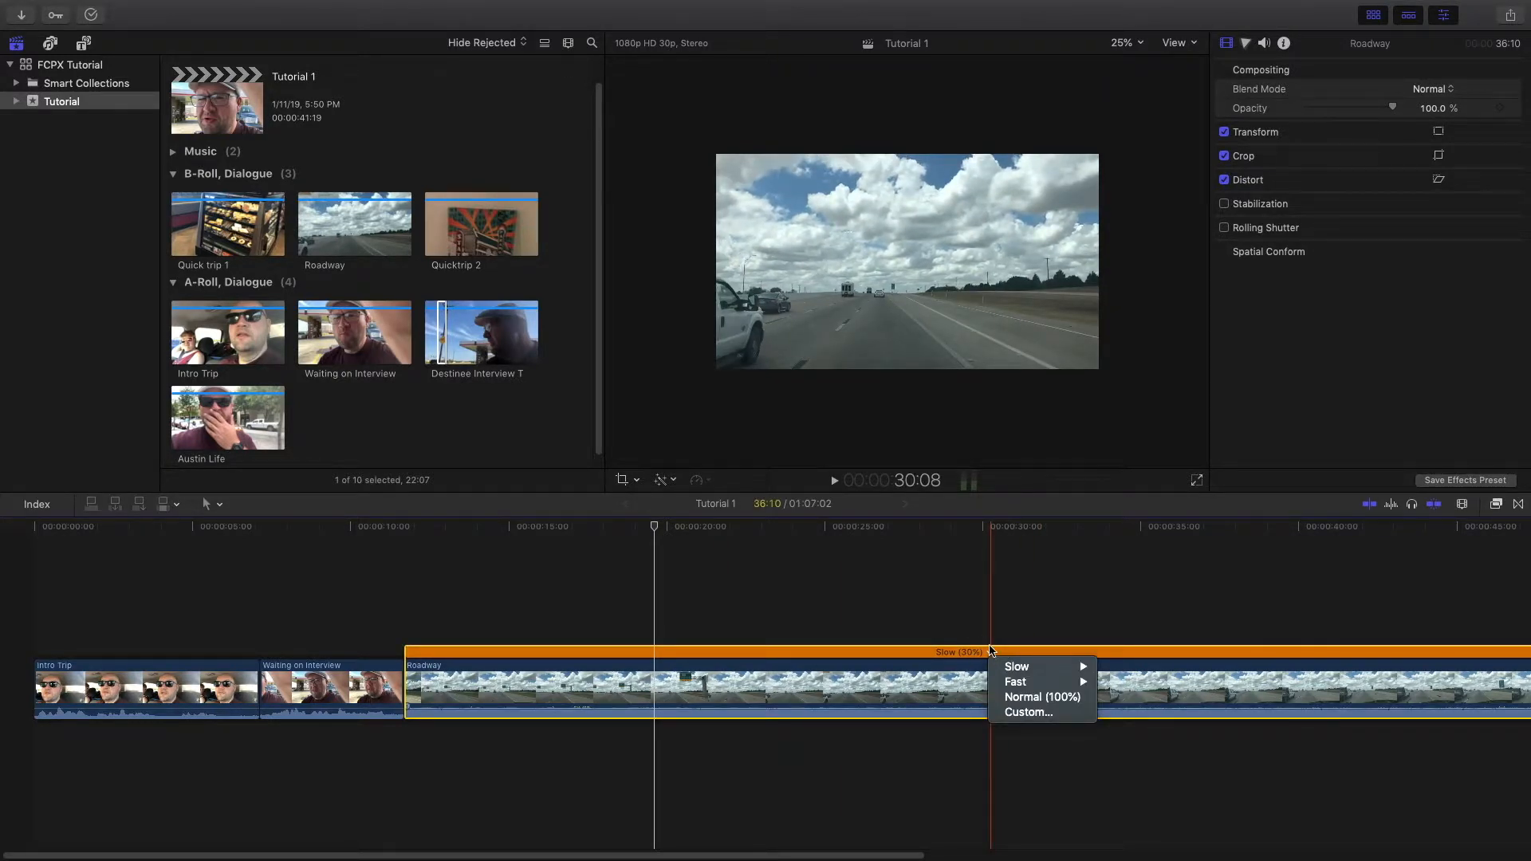
{"action": "left_click", "coordinate": [1034, 699]}
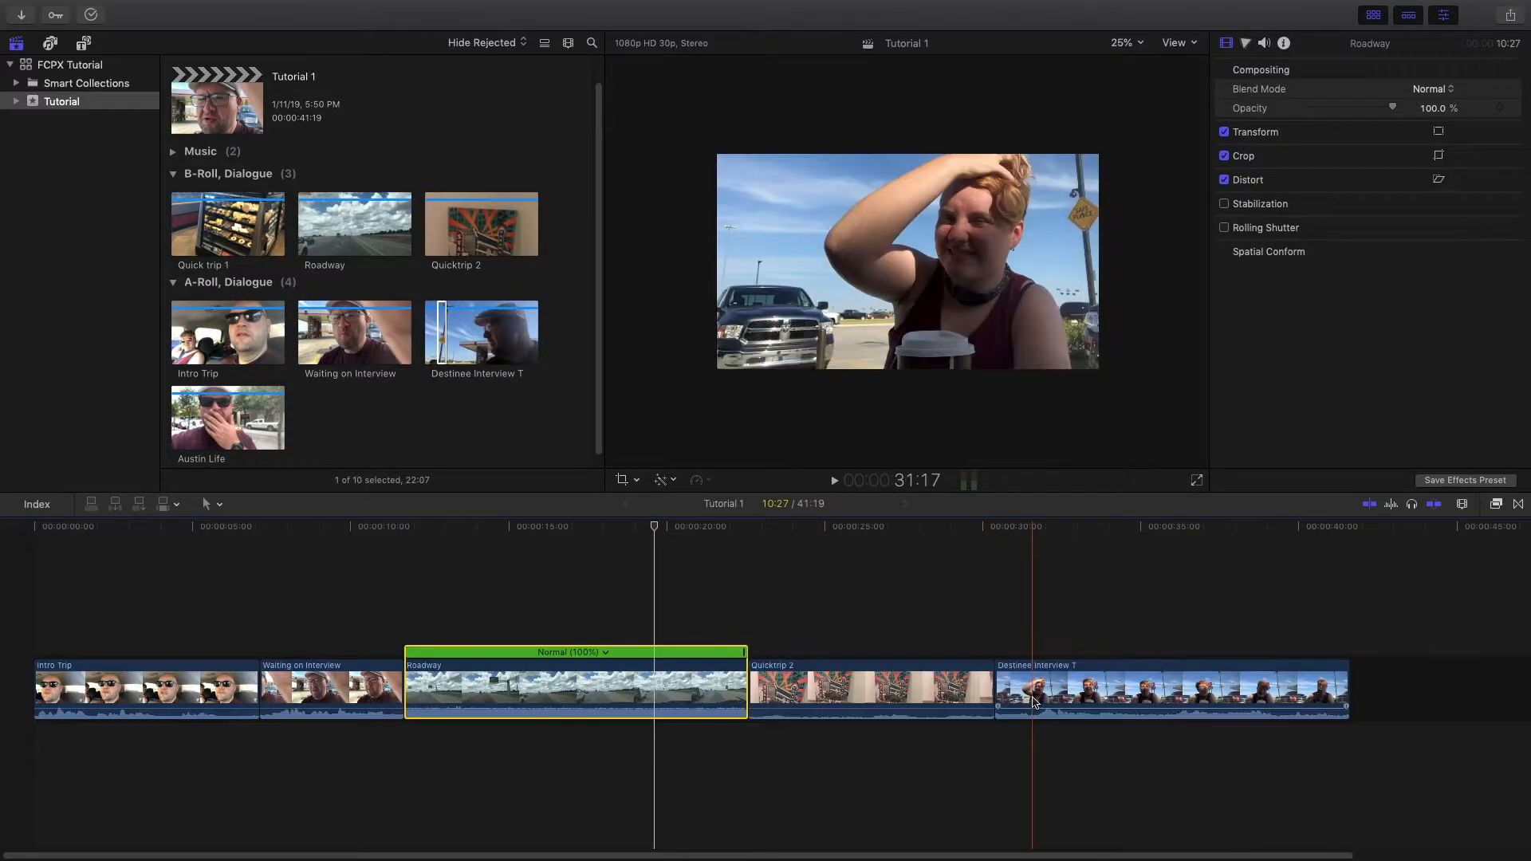
{"action": "key", "text": "space"}
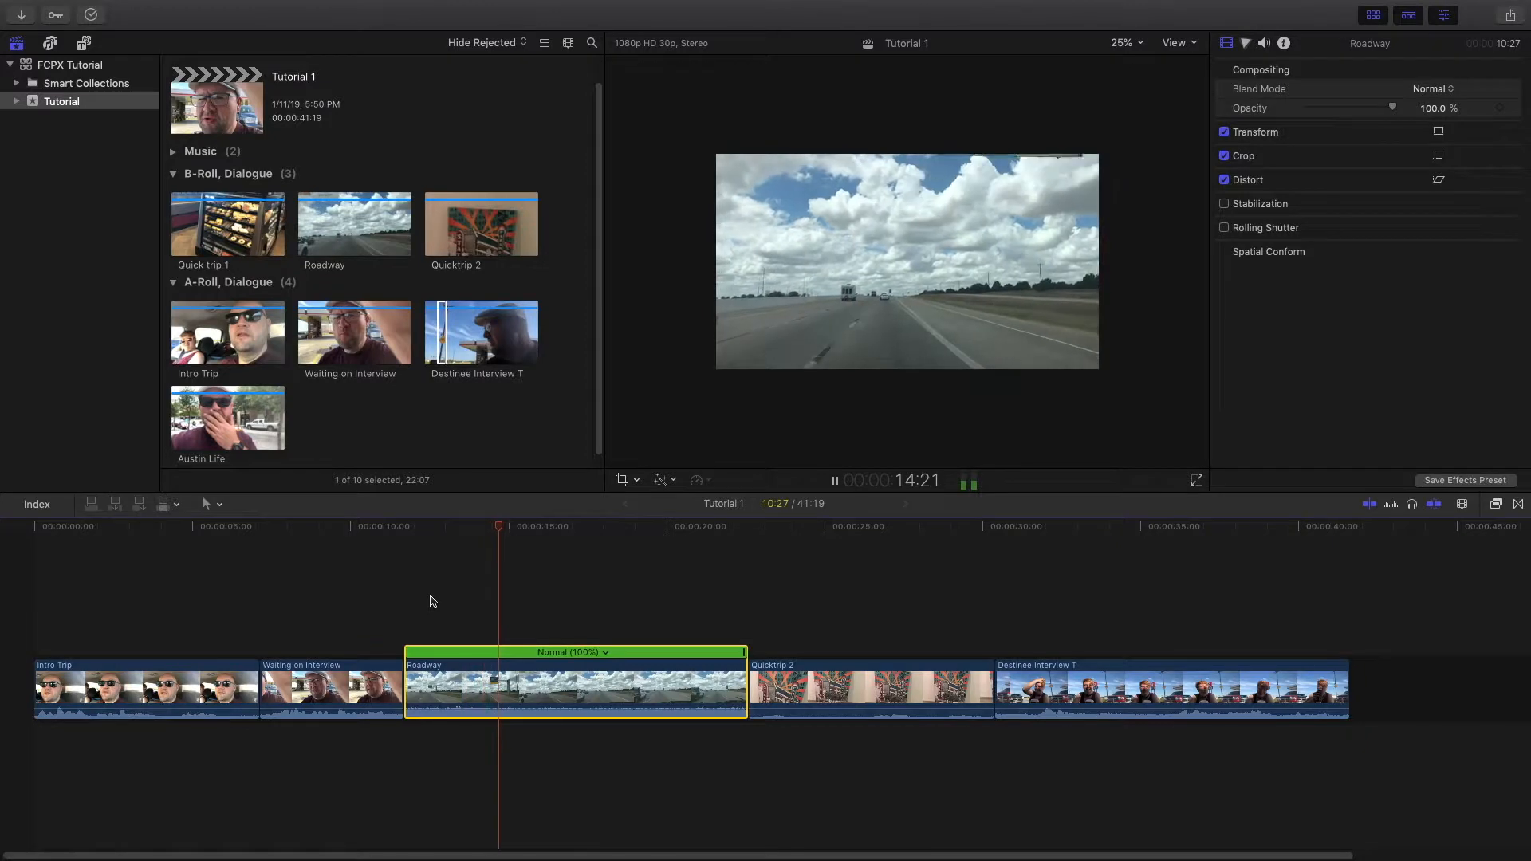
{"action": "key", "text": "space"}
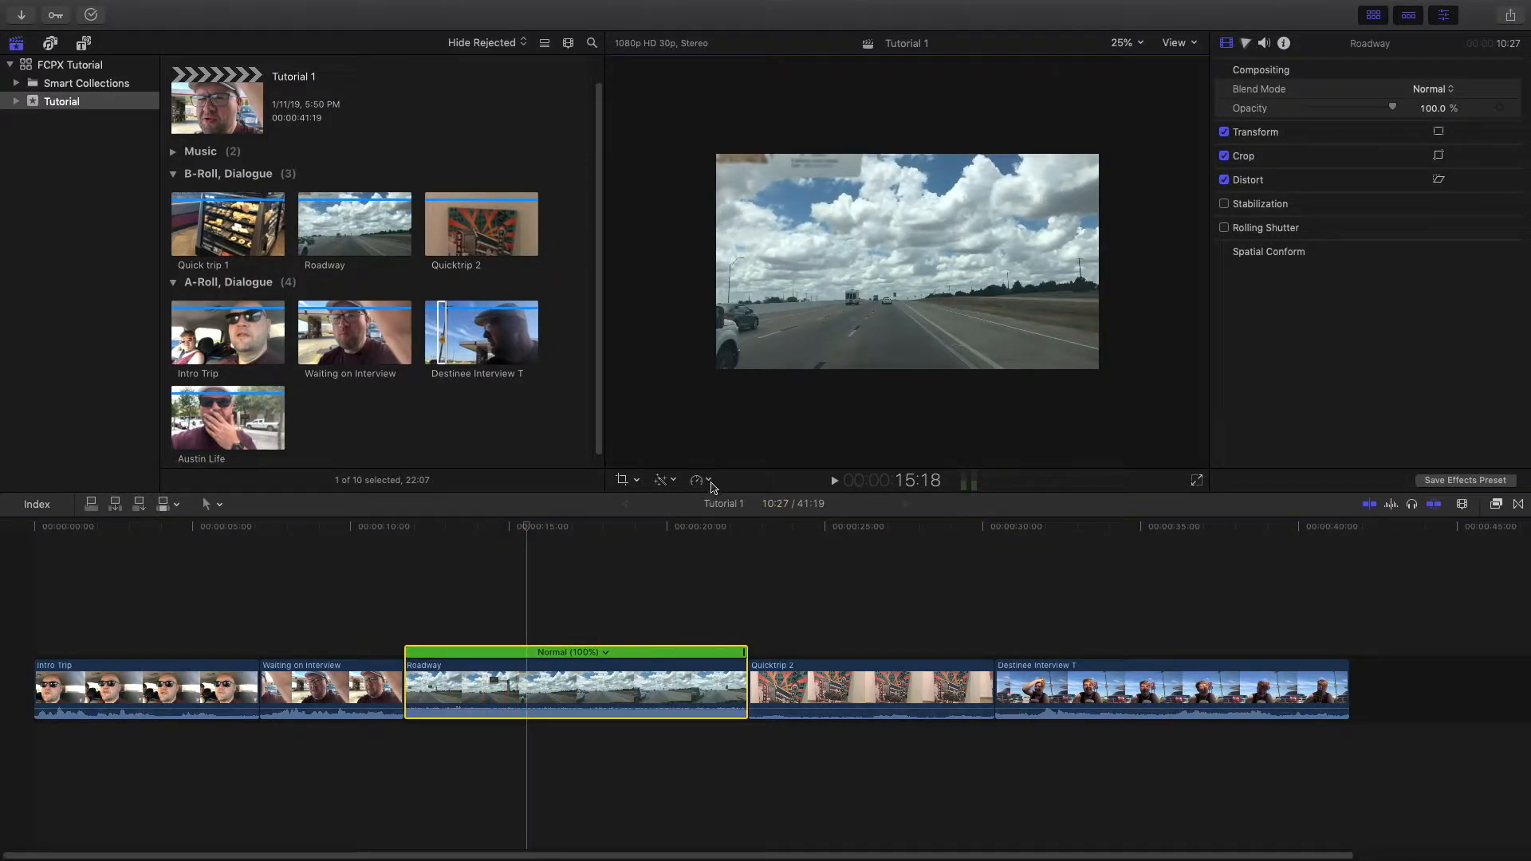
Step: Speed up the Roadway clip with the Fast 2x preset and play it back
{"action": "left_click", "coordinate": [702, 480]}
{"action": "mouse_move", "coordinate": [737, 508]}
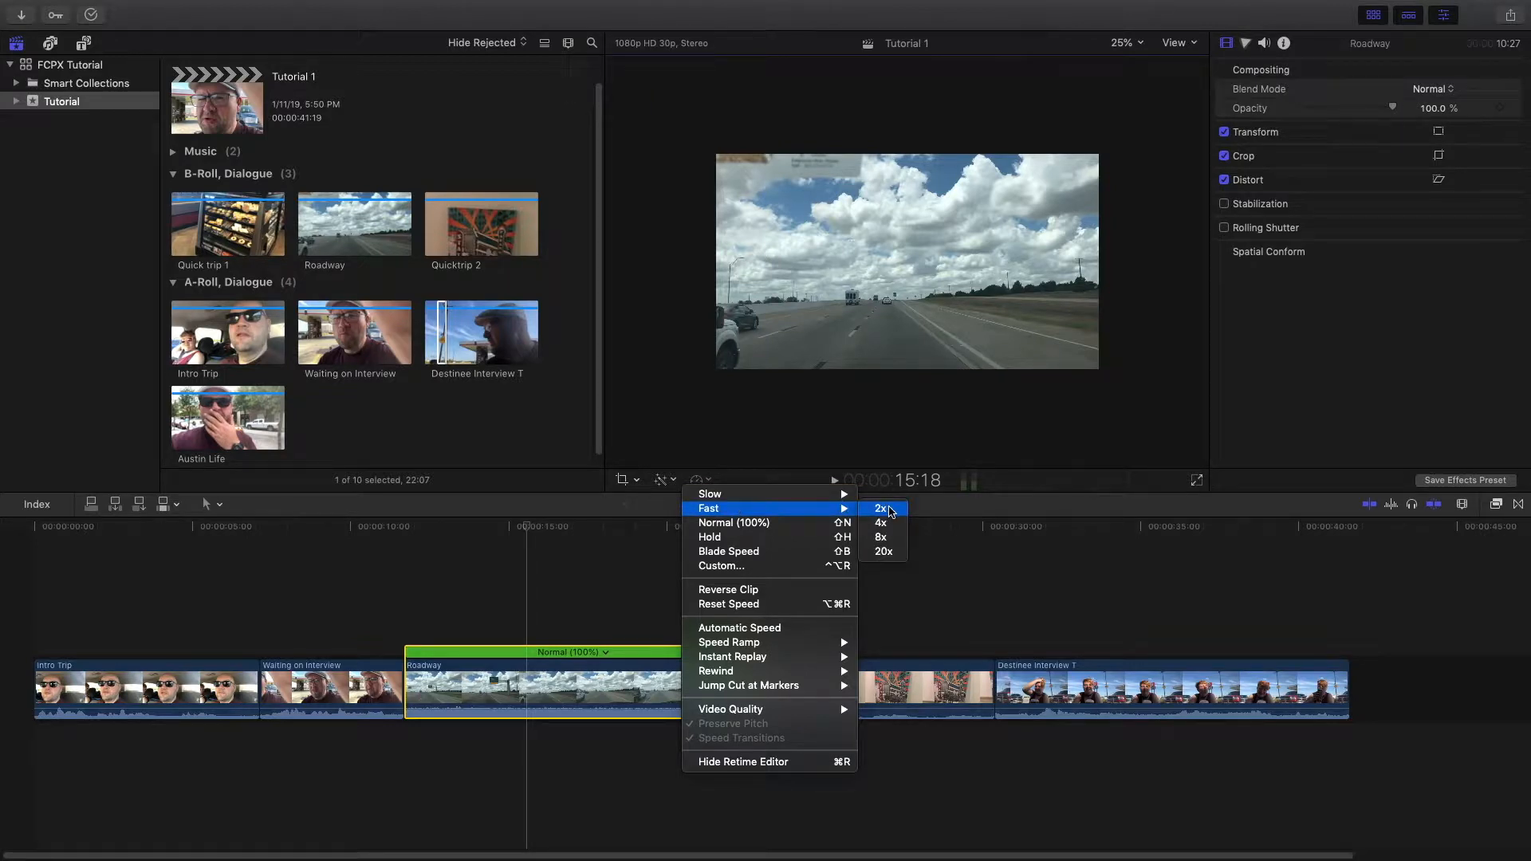
{"action": "left_click", "coordinate": [890, 511]}
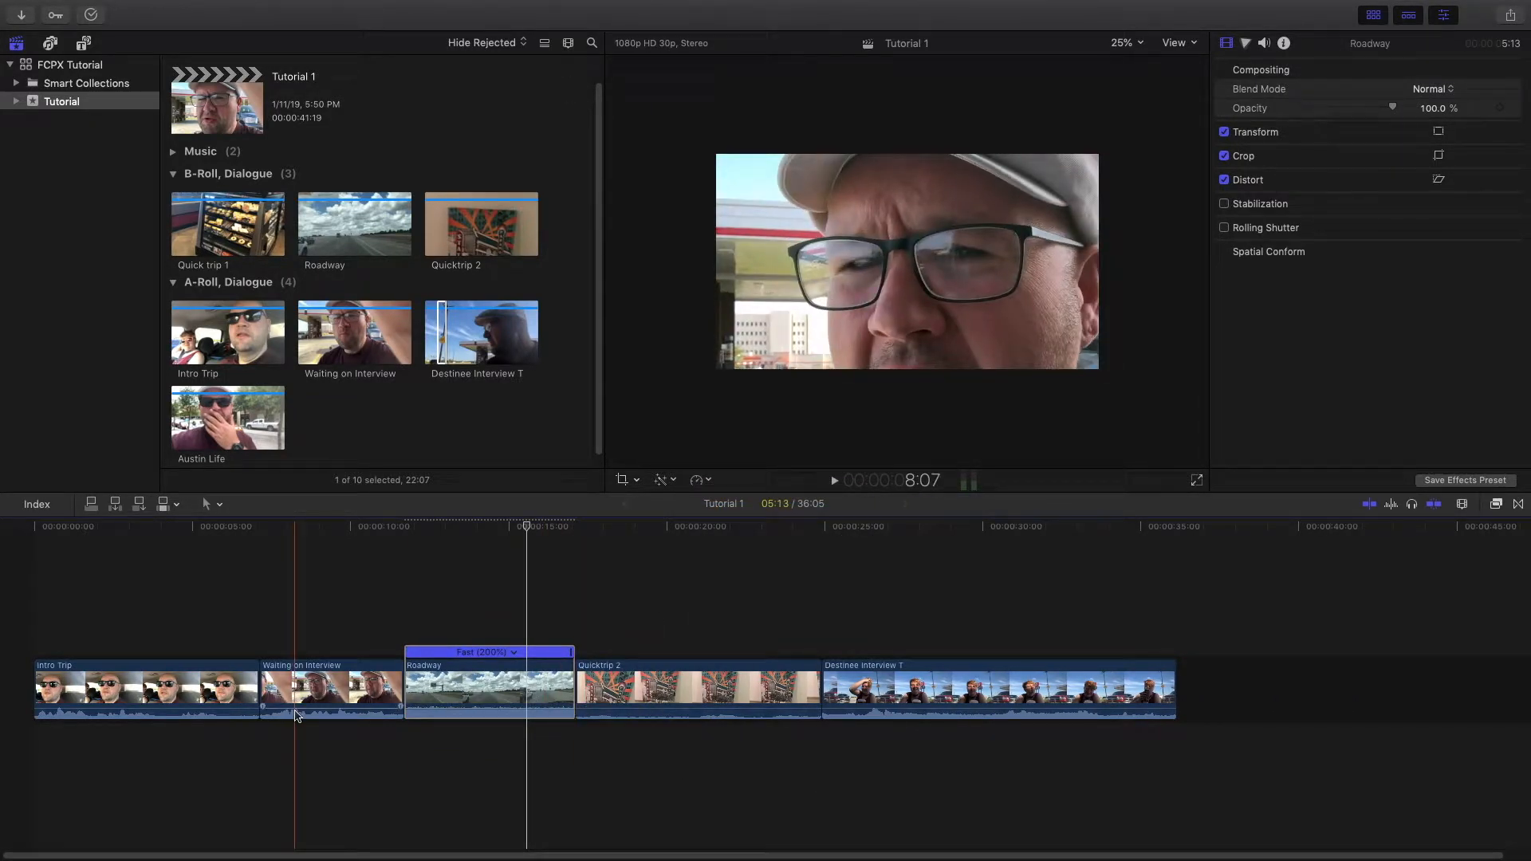
{"action": "key", "text": "space"}
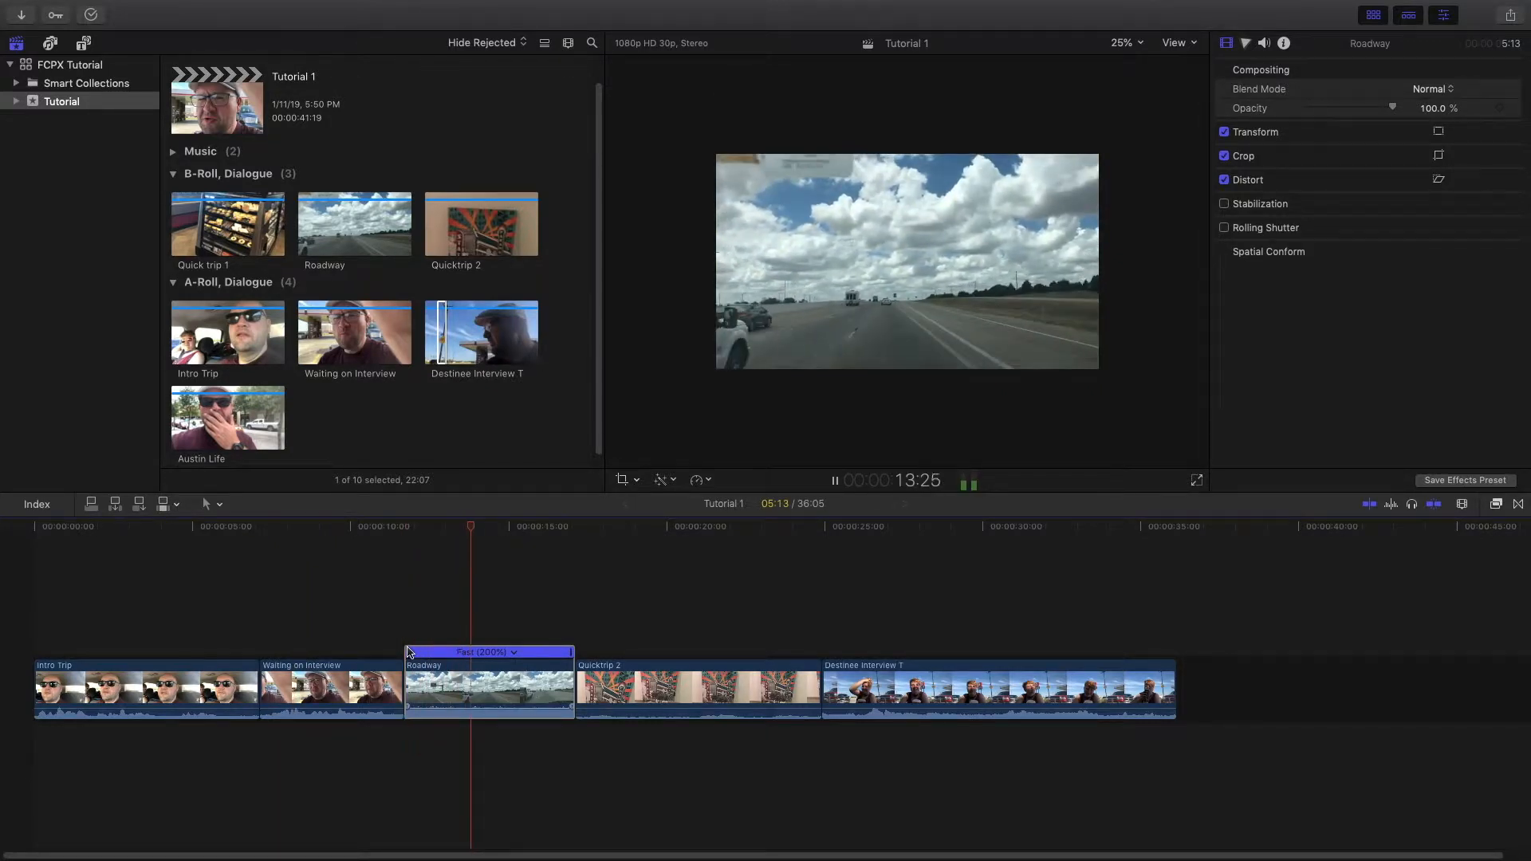
{"action": "key", "text": "space"}
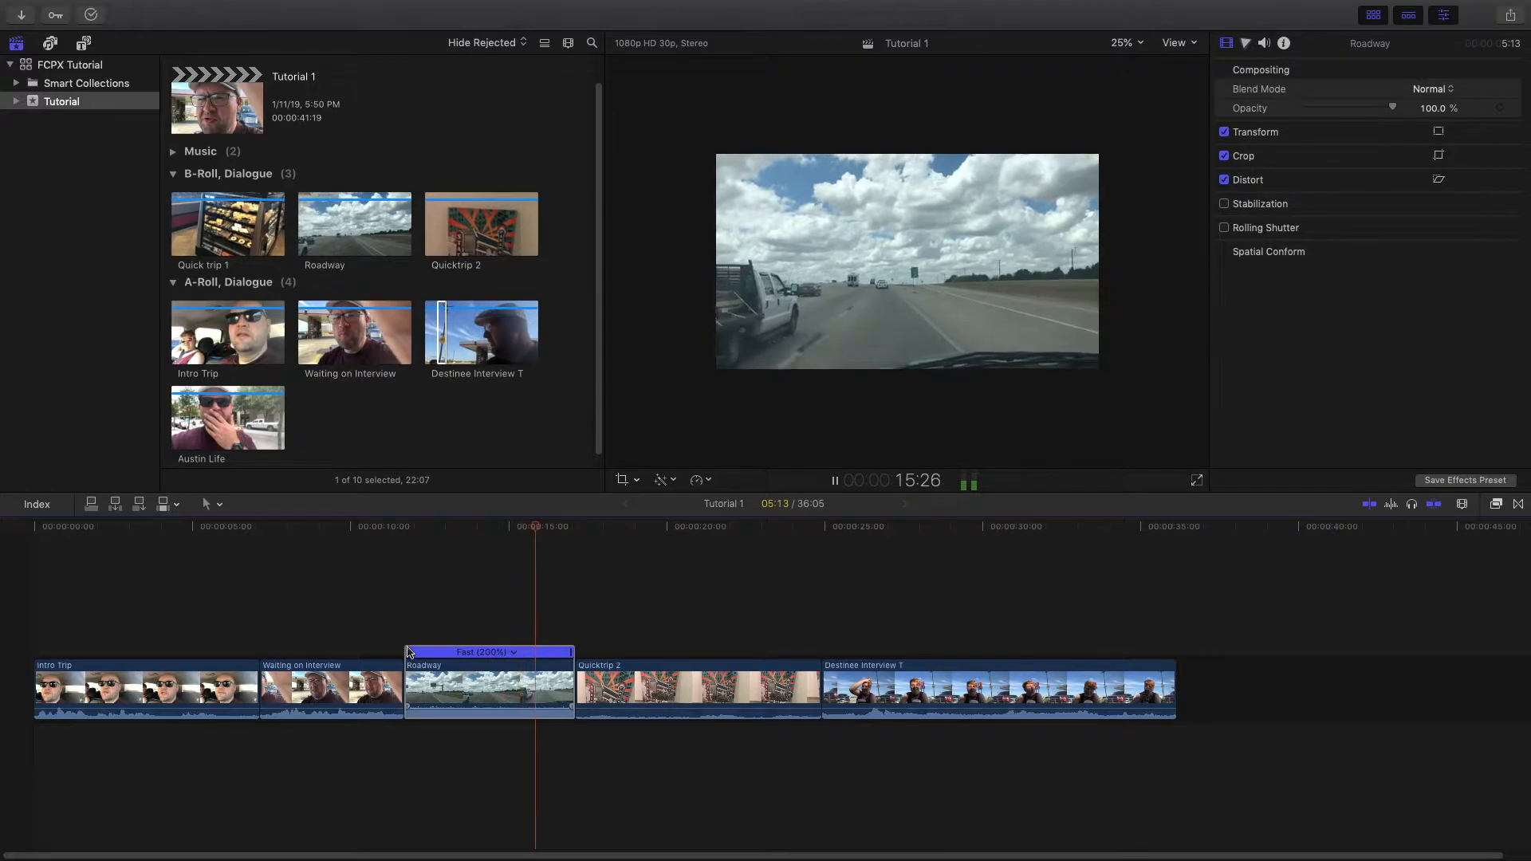
Step: Set the Roadway clip's custom speed rate to 500%
{"action": "left_click", "coordinate": [515, 652]}
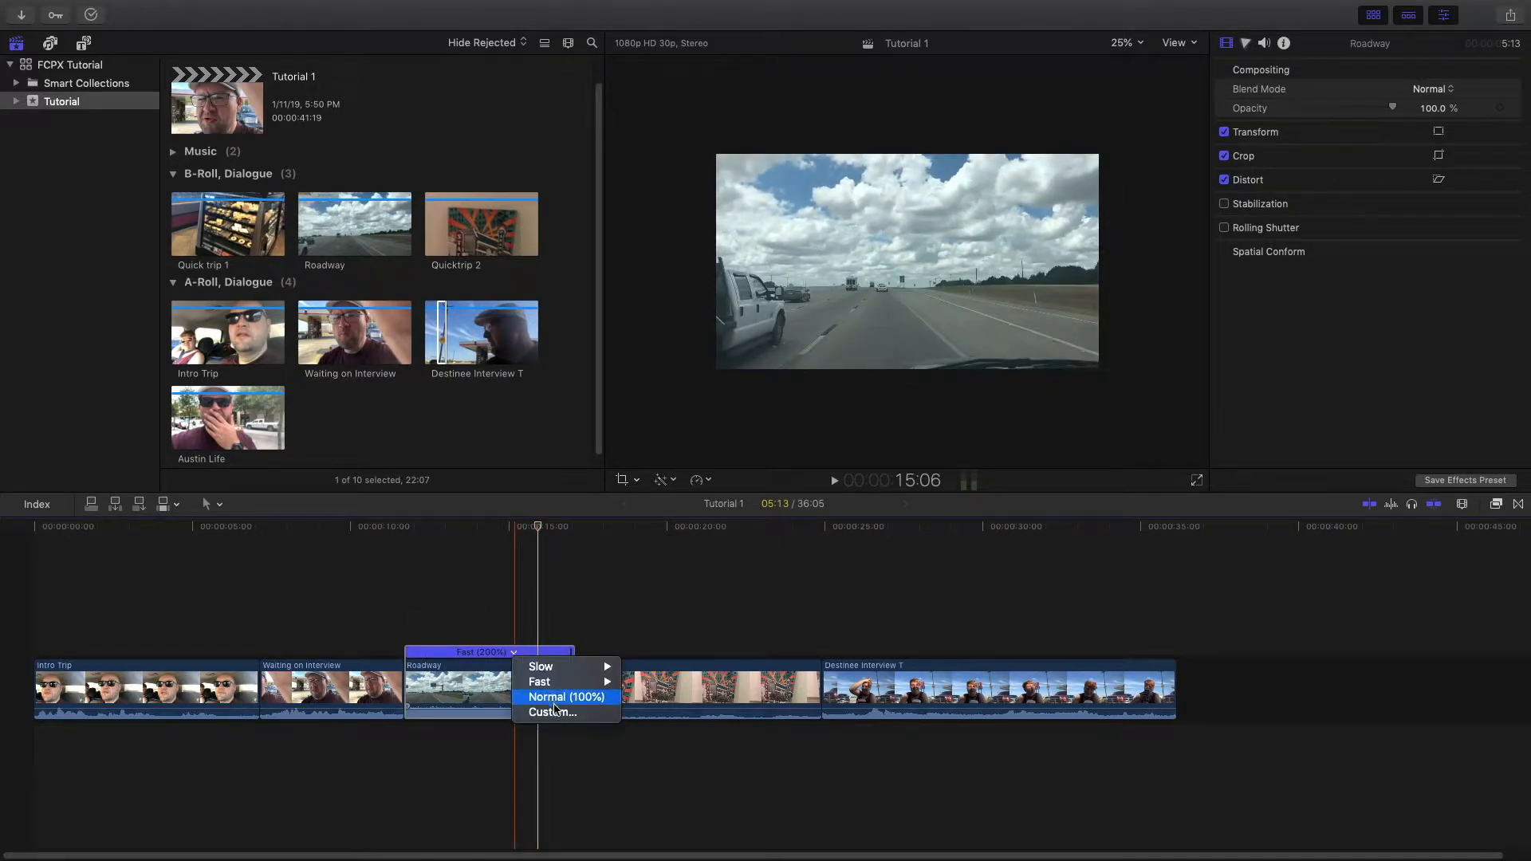
{"action": "left_click", "coordinate": [552, 712]}
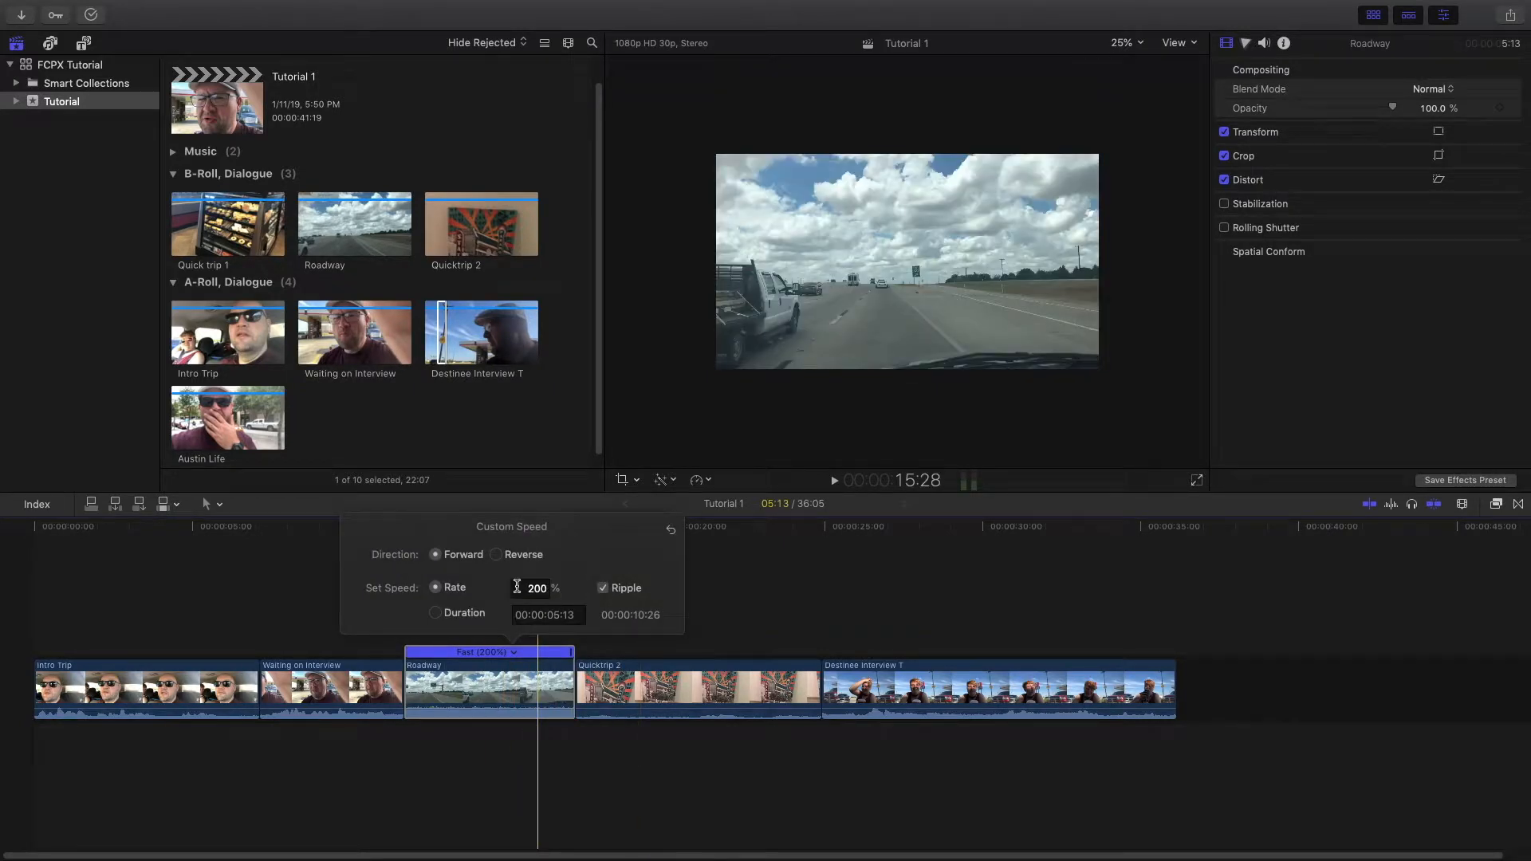
{"action": "left_click", "coordinate": [522, 589]}
{"action": "type", "text": "500"}
{"action": "key", "text": "Return"}
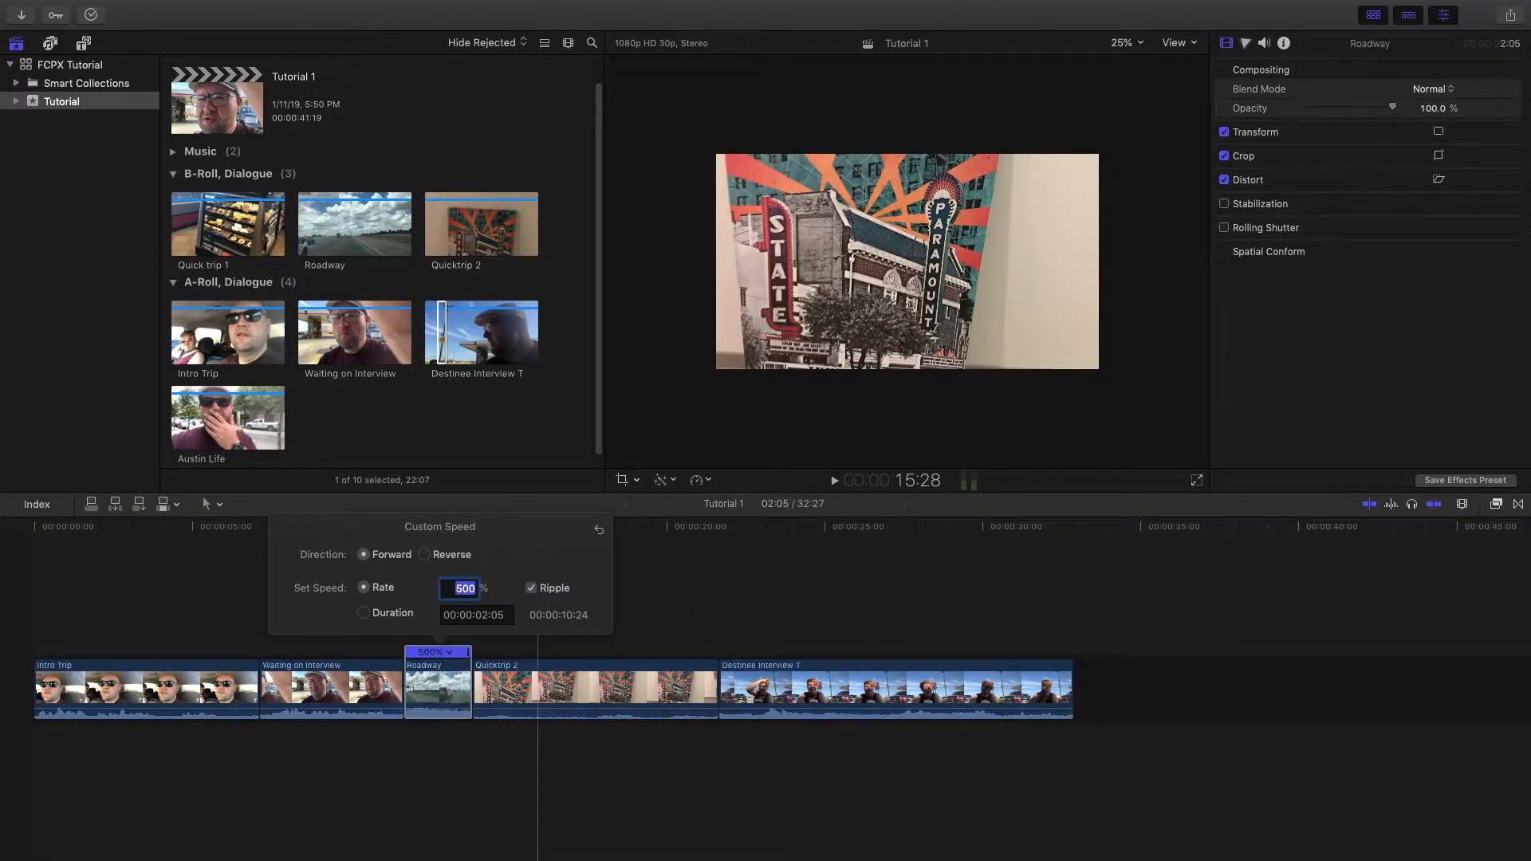
{"action": "left_click", "coordinate": [684, 552]}
{"action": "key", "text": "cmd+4"}
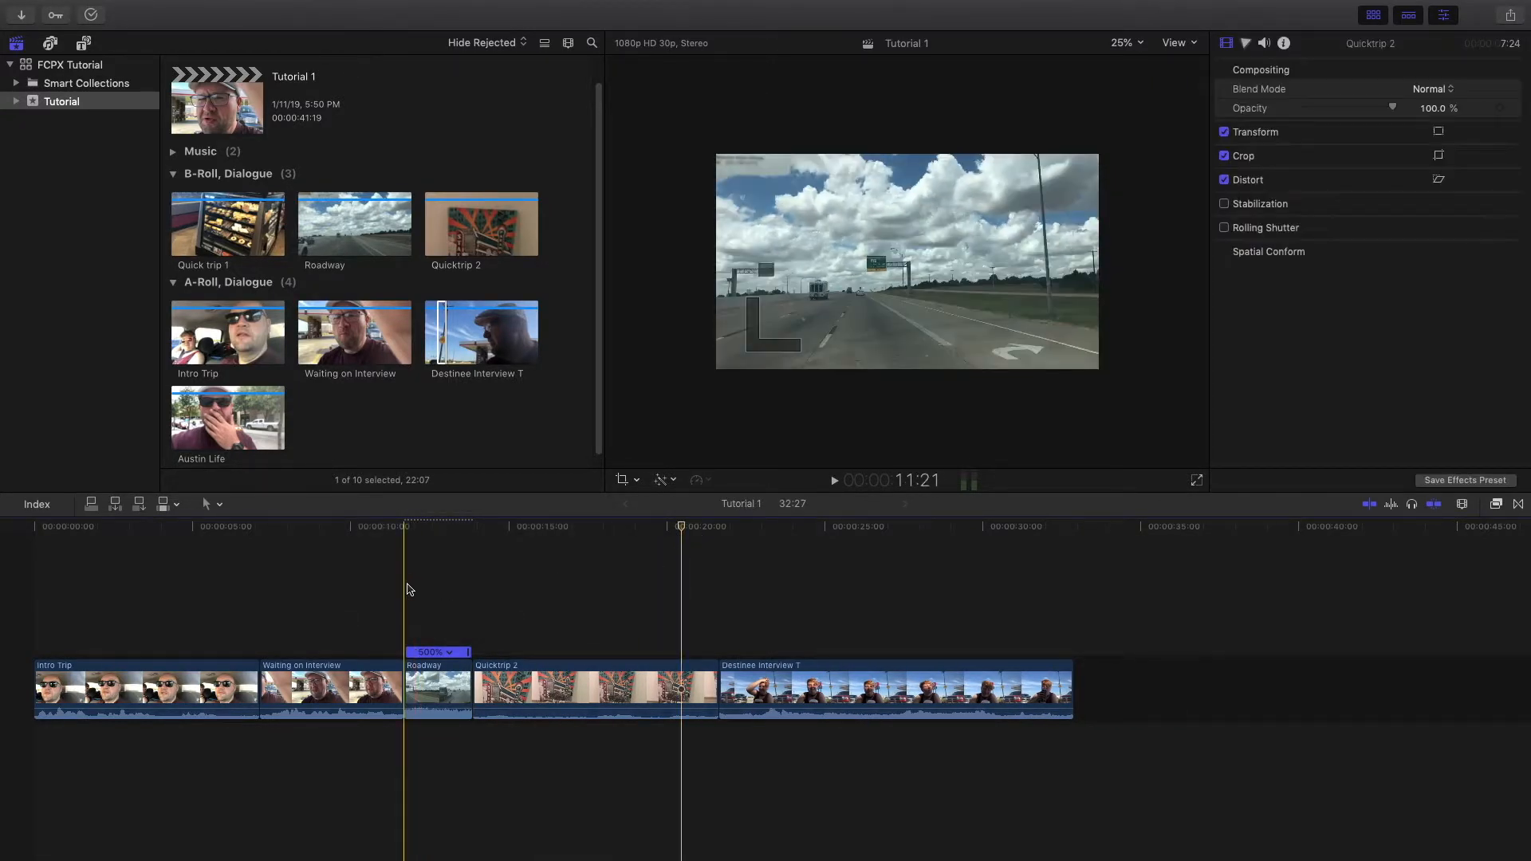
Step: Preview the sped-up Roadway clip from its start and return the playhead to that point
{"action": "key", "text": "space"}
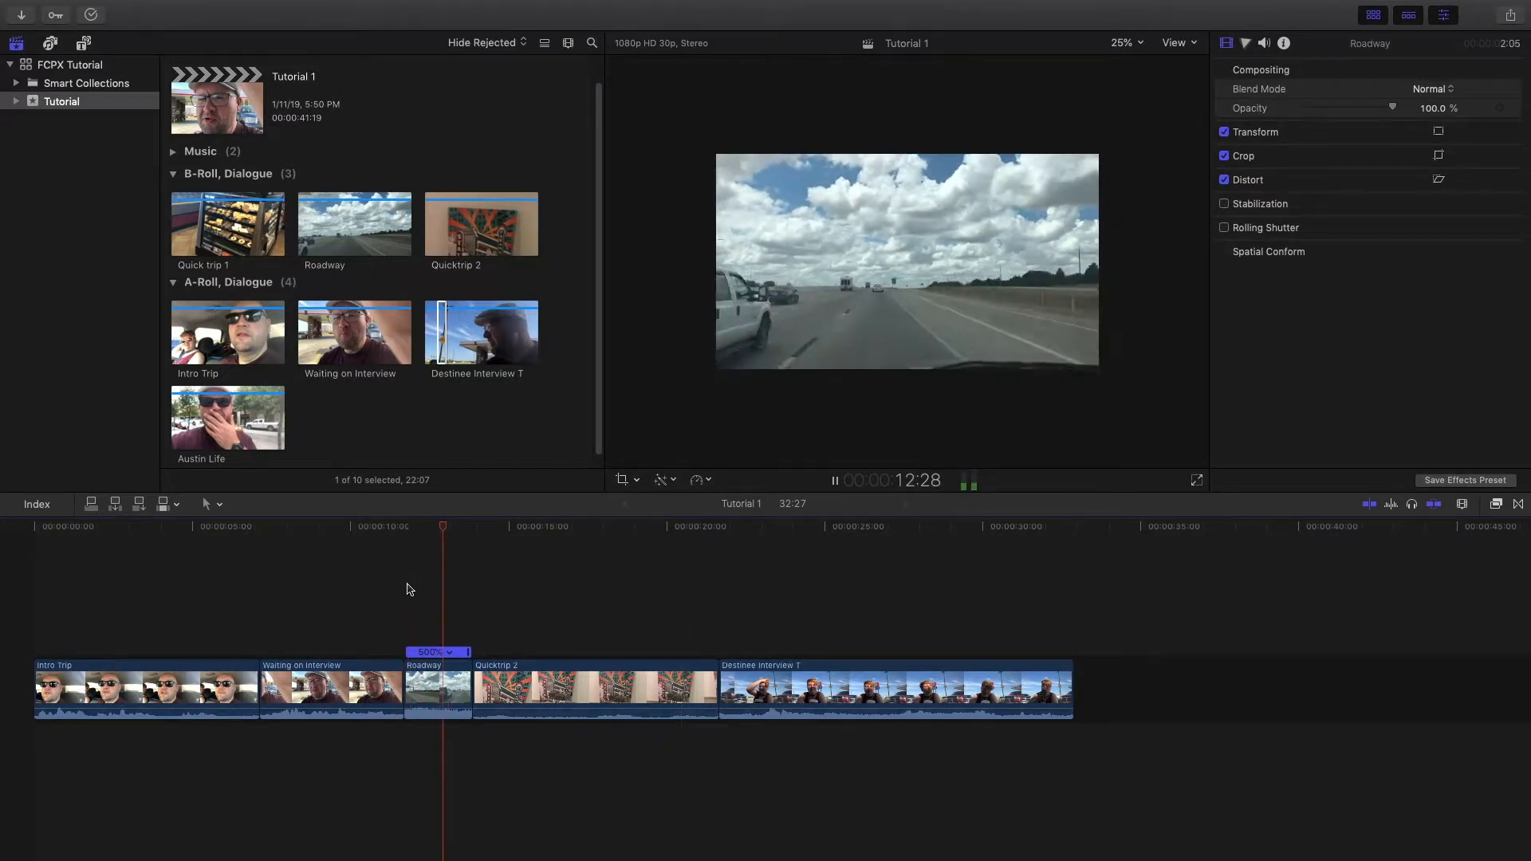
{"action": "key", "text": "space"}
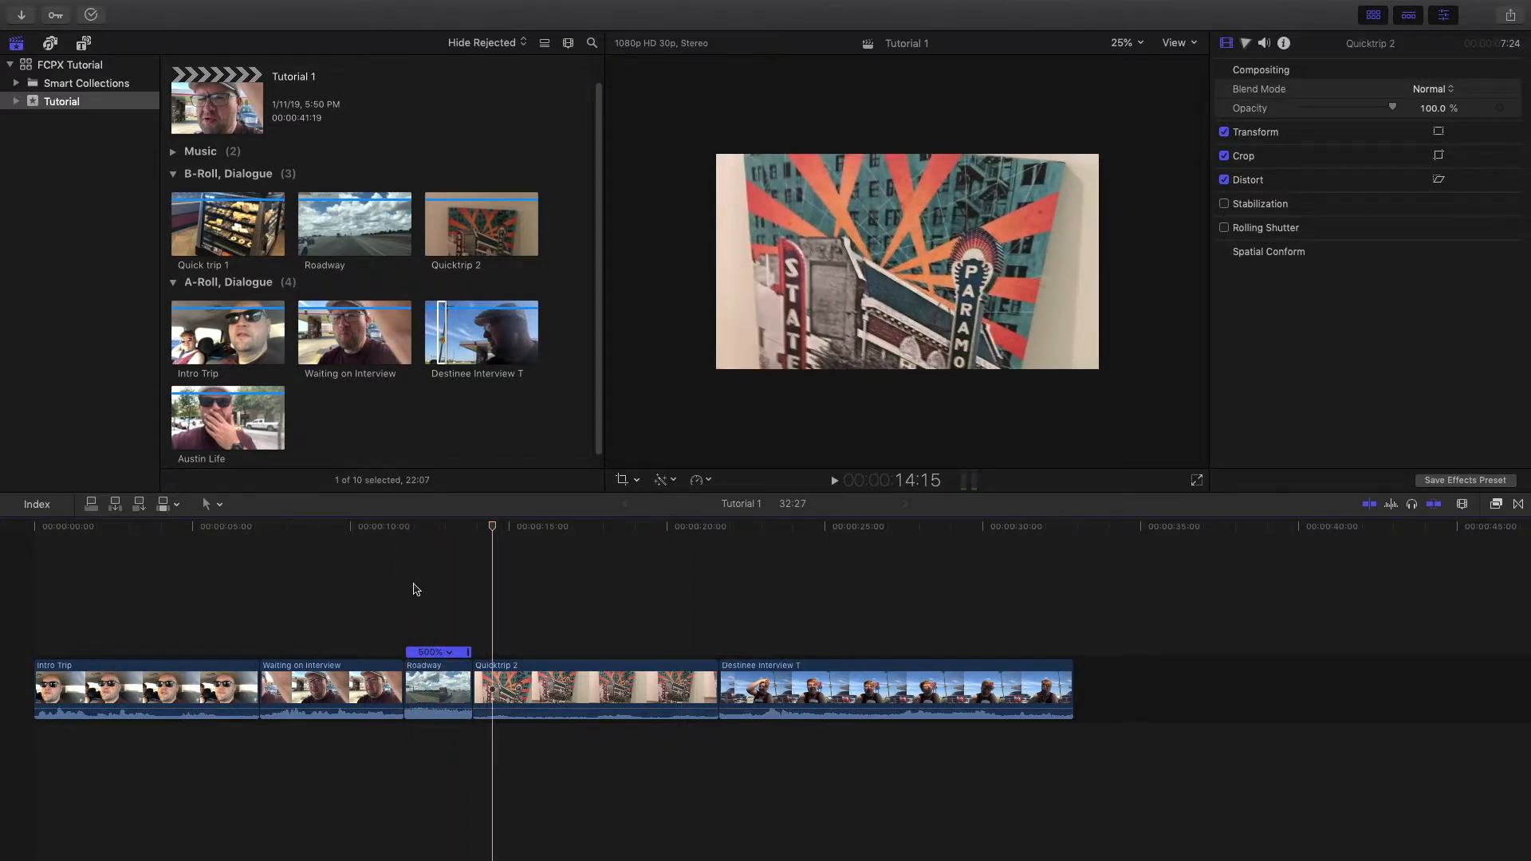
{"action": "left_click_drag", "start_coordinate": [494, 533], "coordinate": [403, 530]}
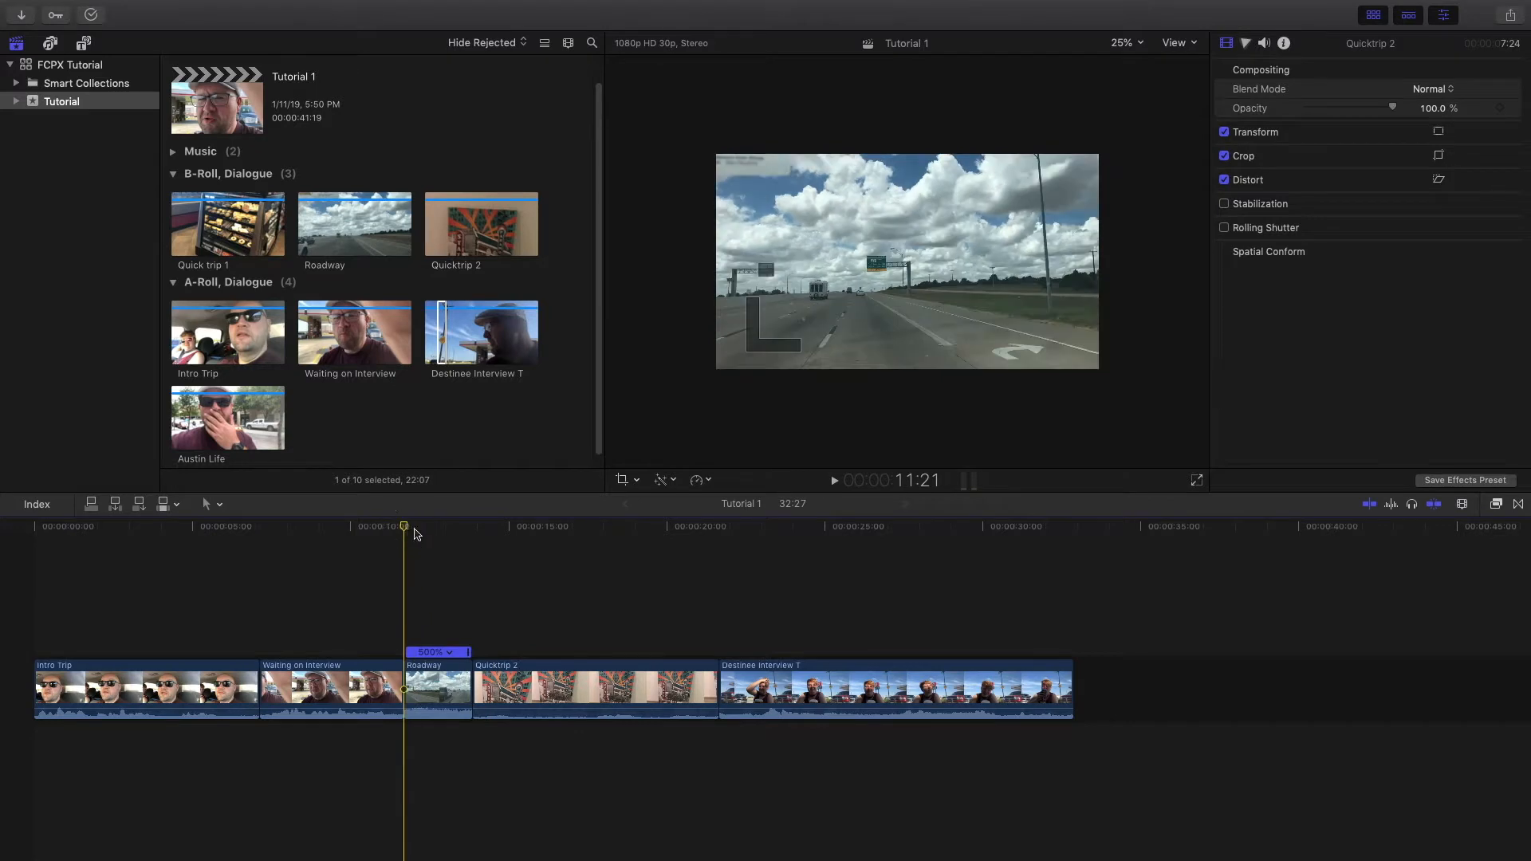
Step: Change the Roadway clip's custom speed rate to 50% and play back the result
{"action": "double_click", "coordinate": [451, 656]}
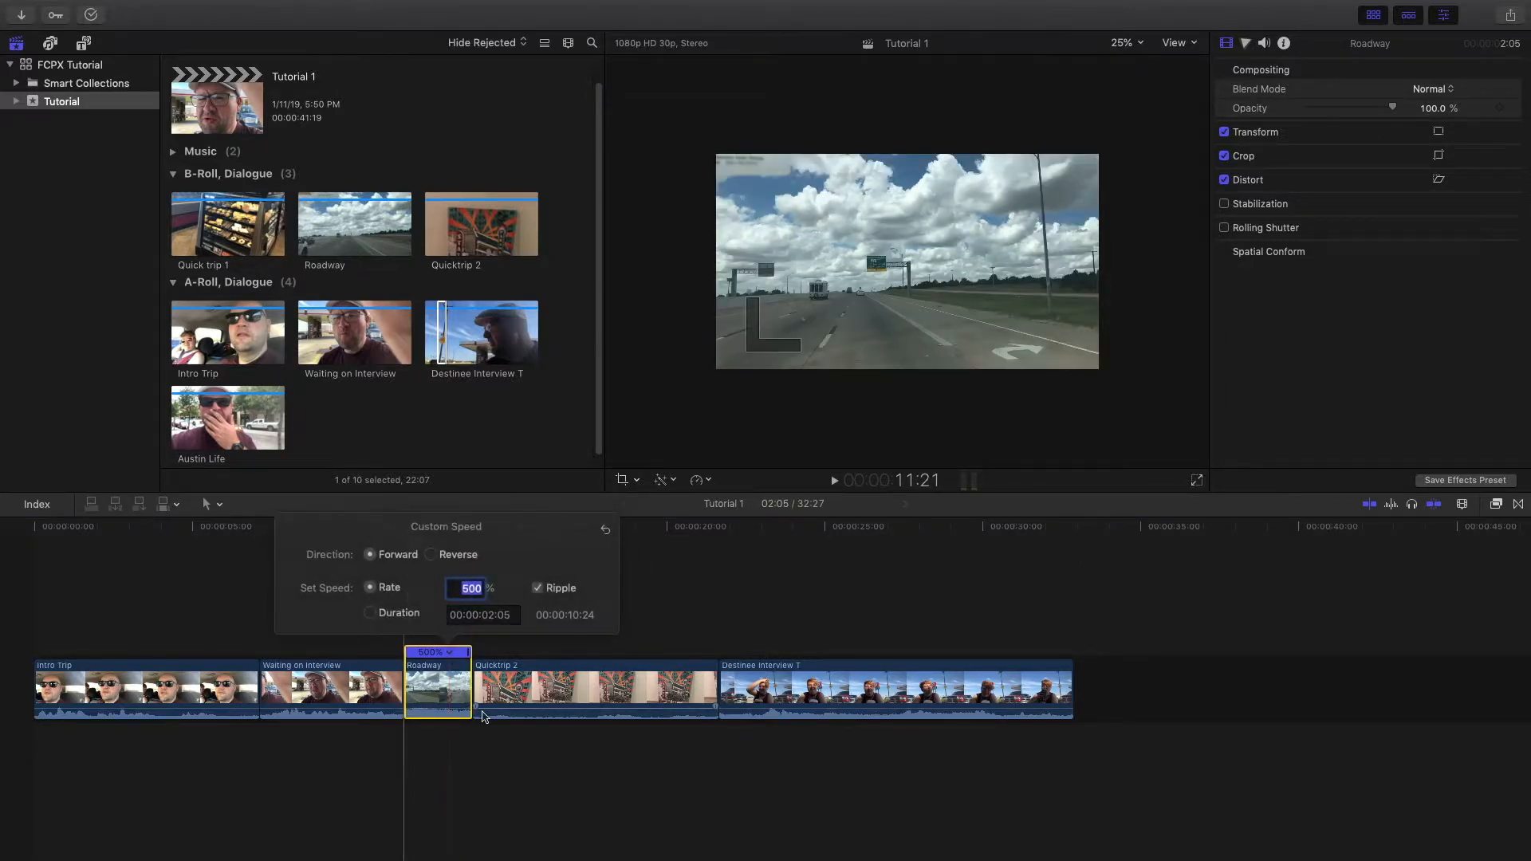
{"action": "left_click", "coordinate": [461, 588]}
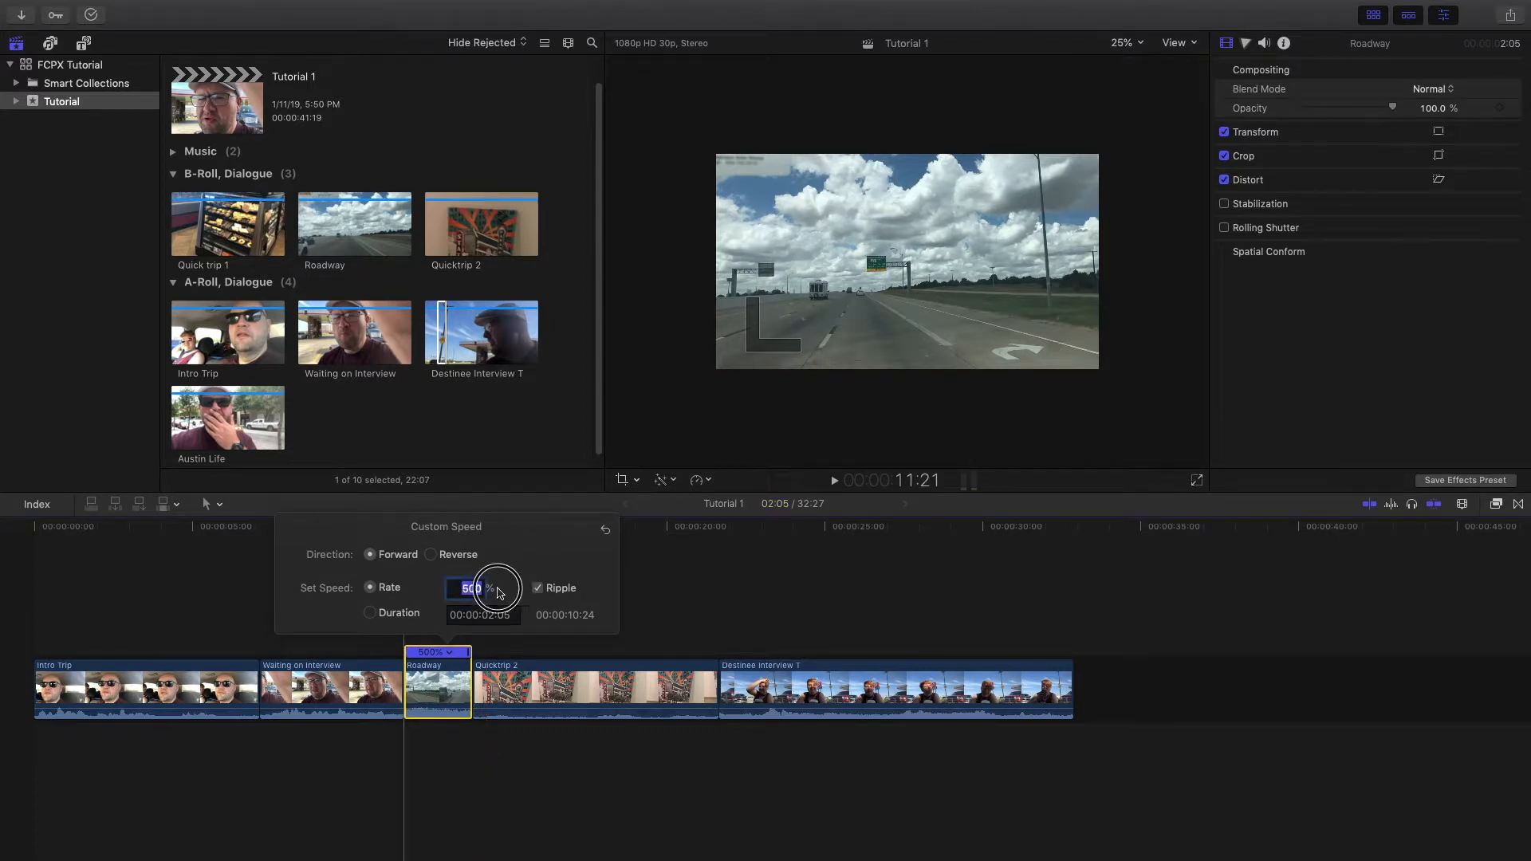
{"action": "type", "text": "50"}
{"action": "key", "text": "Return"}
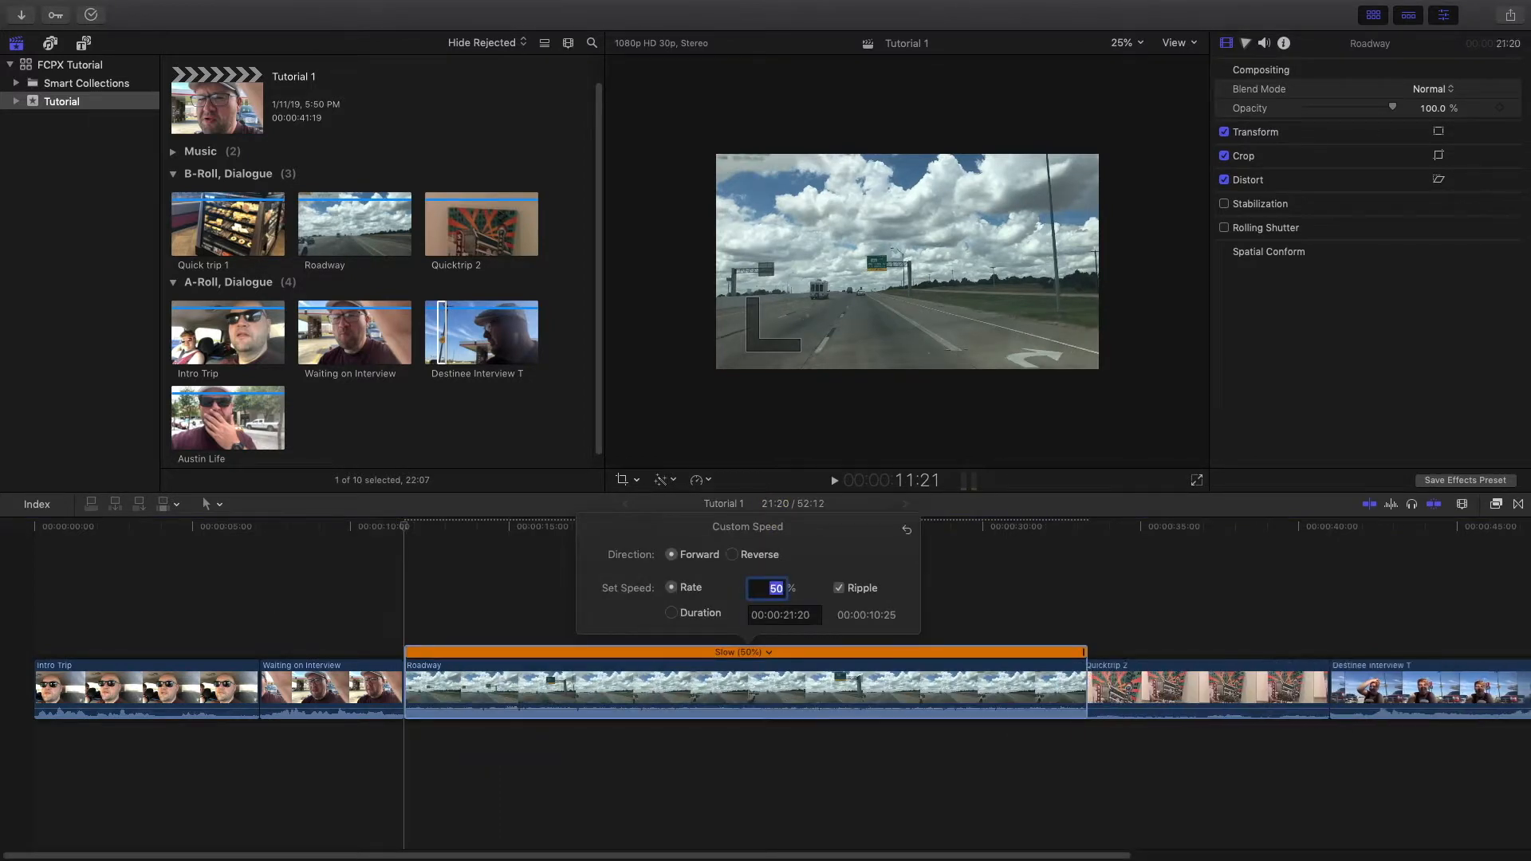
{"action": "left_click", "coordinate": [550, 567]}
{"action": "key", "text": "space"}
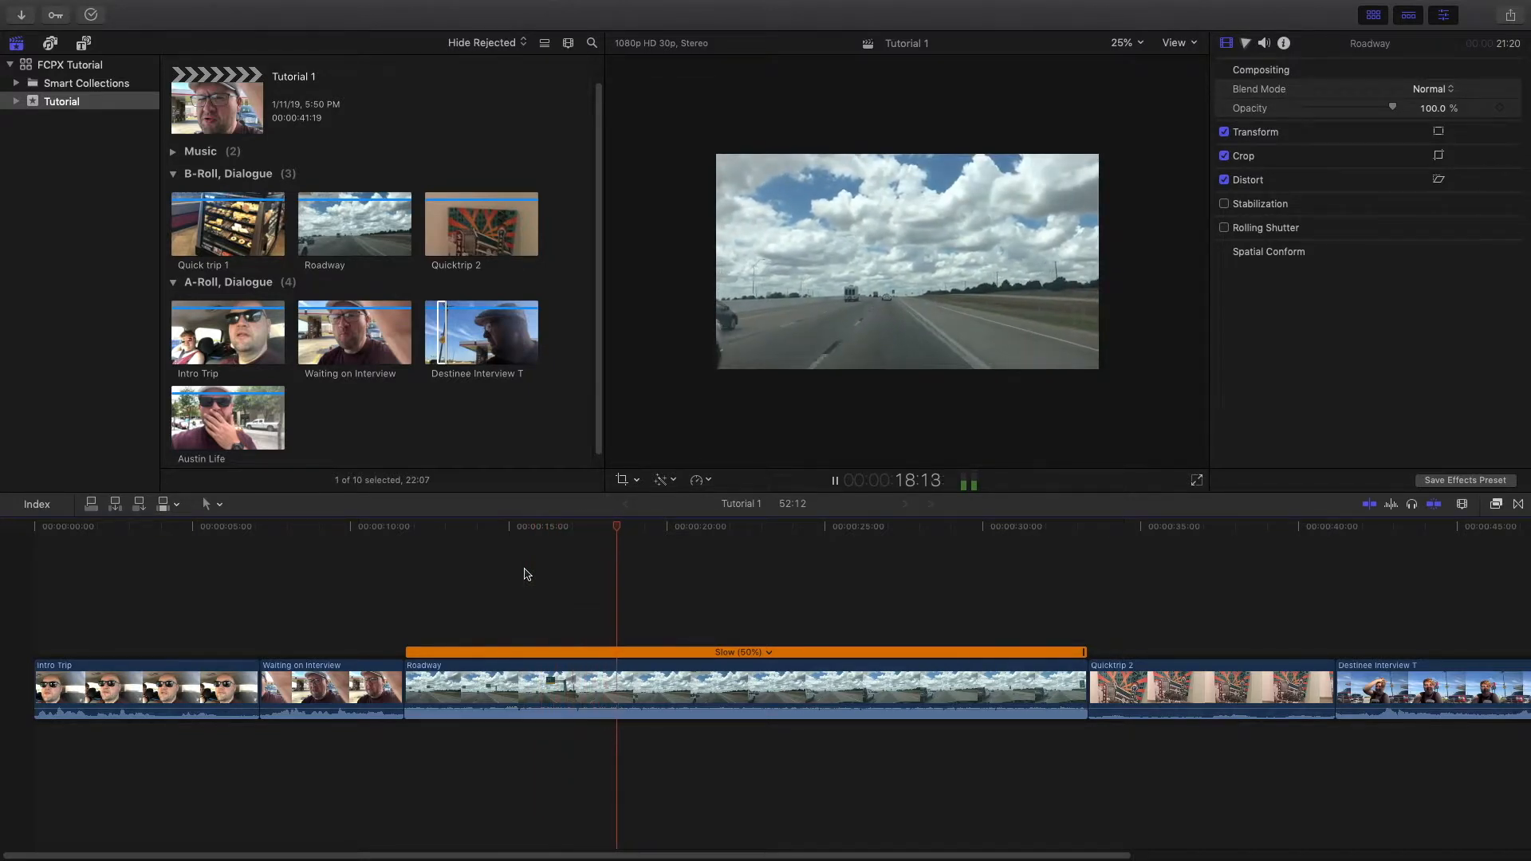
{"action": "key", "text": "space"}
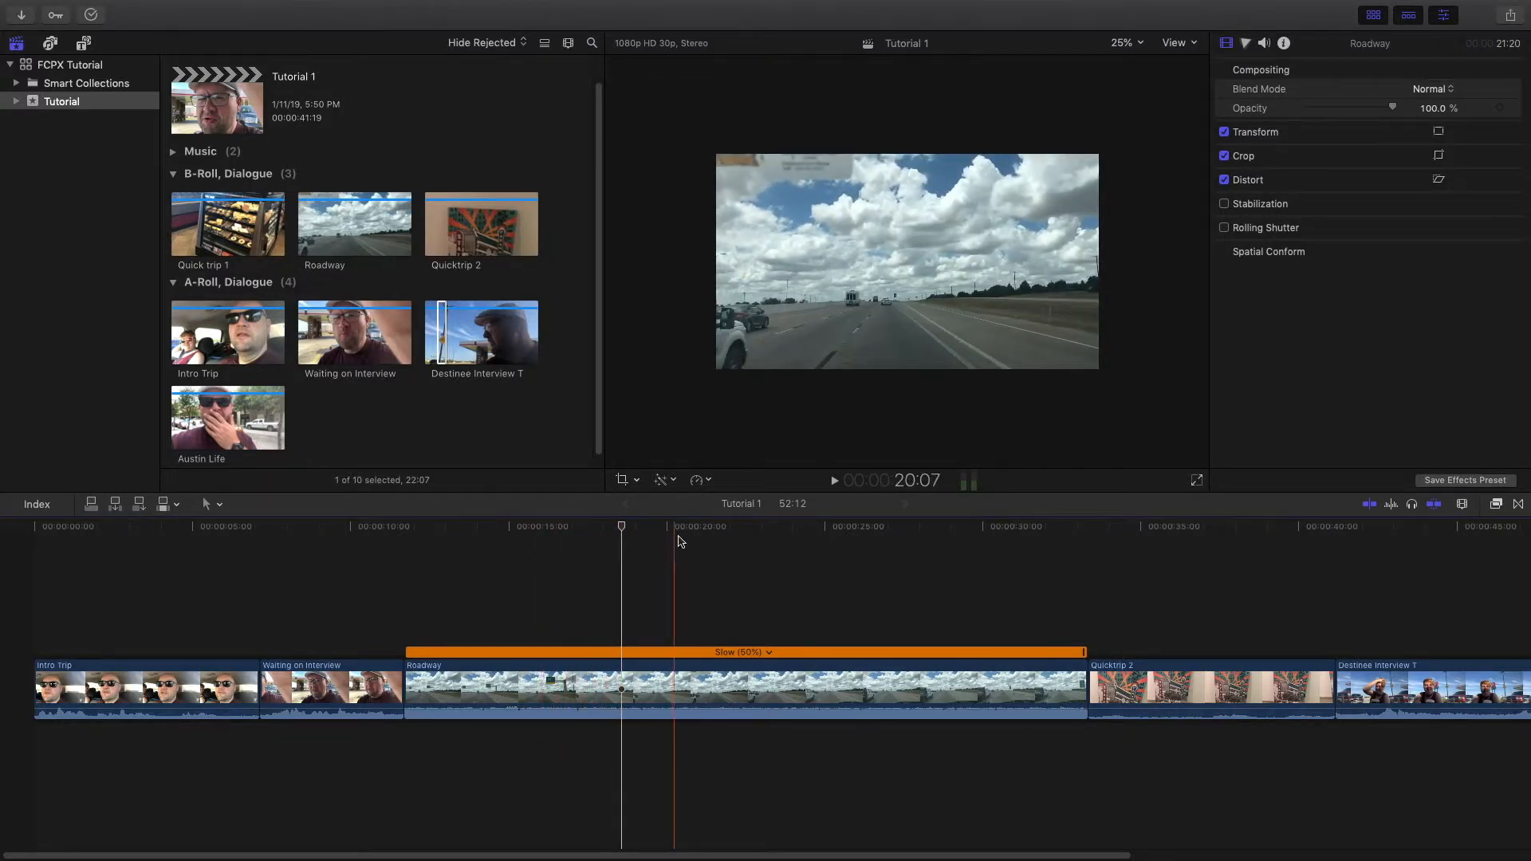
Step: Set the Roadway clip's retiming video quality to Optical Flow
{"action": "left_click", "coordinate": [710, 481]}
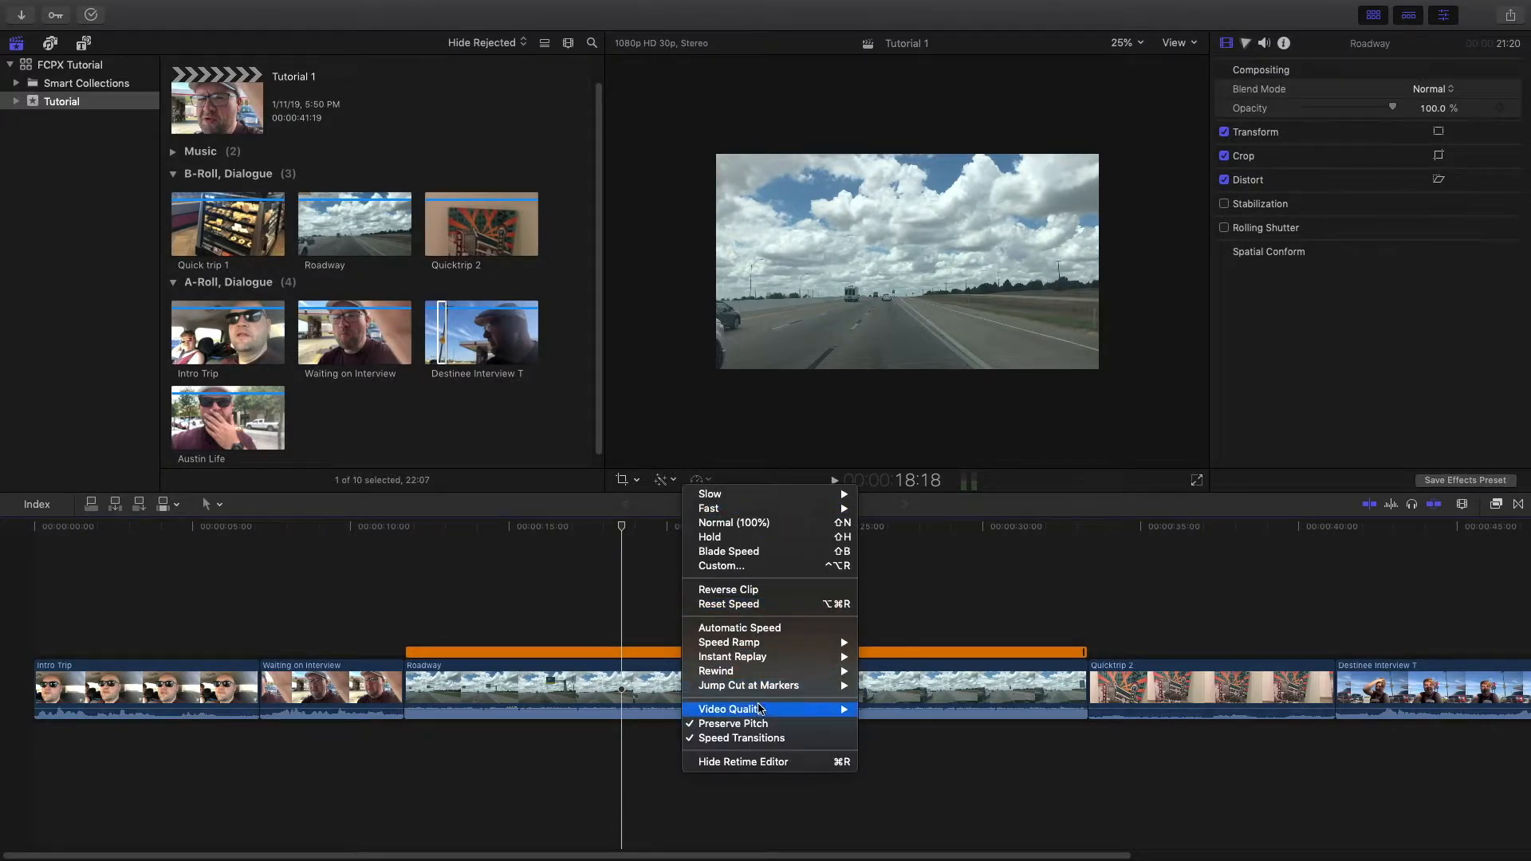
{"action": "left_click", "coordinate": [572, 682]}
{"action": "left_click", "coordinate": [590, 686]}
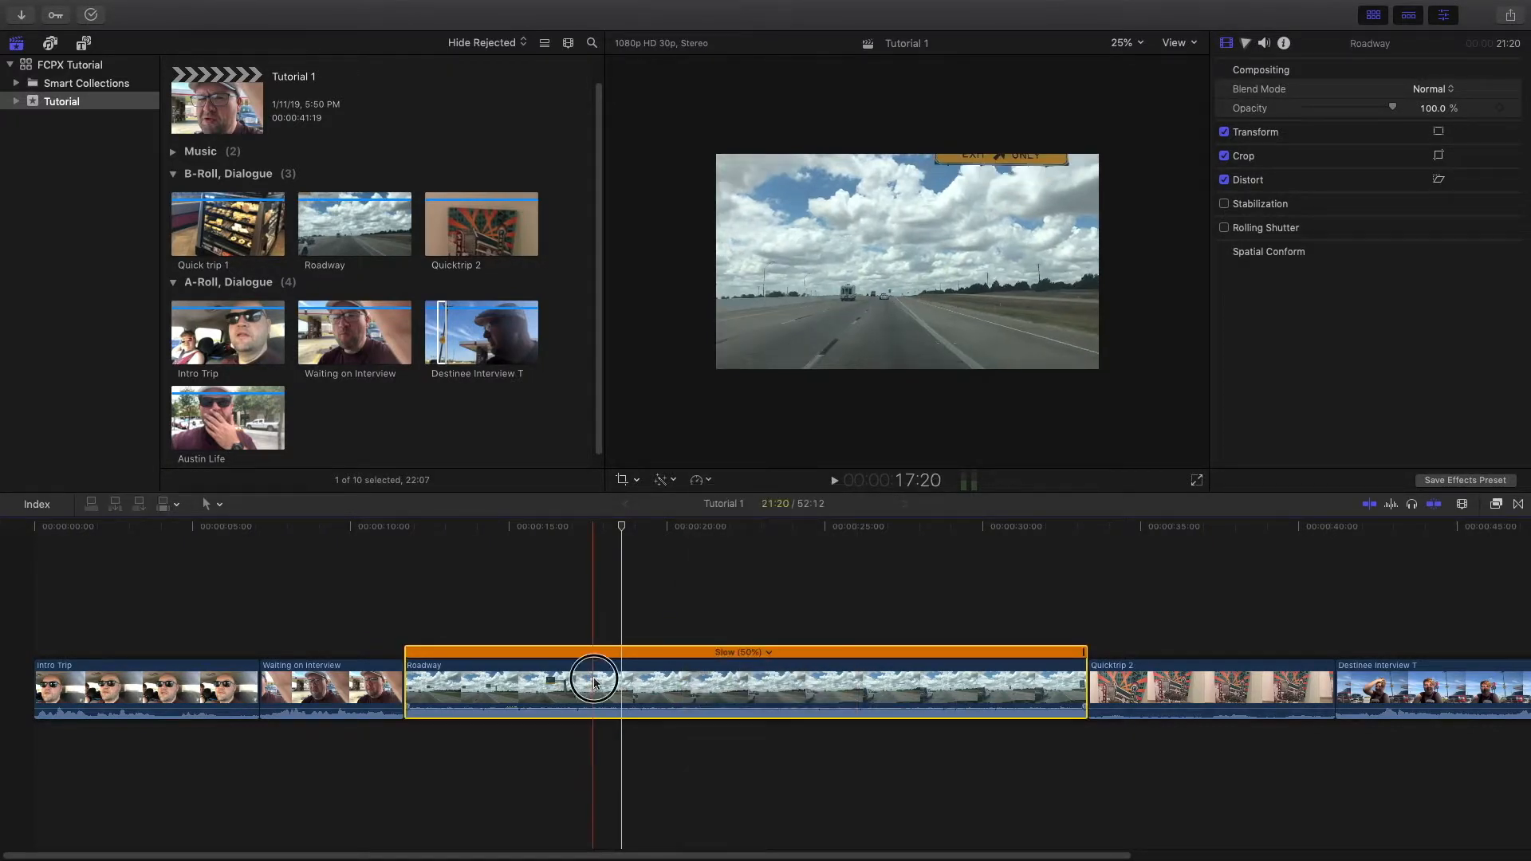
{"action": "left_click", "coordinate": [709, 480]}
{"action": "mouse_move", "coordinate": [780, 714]}
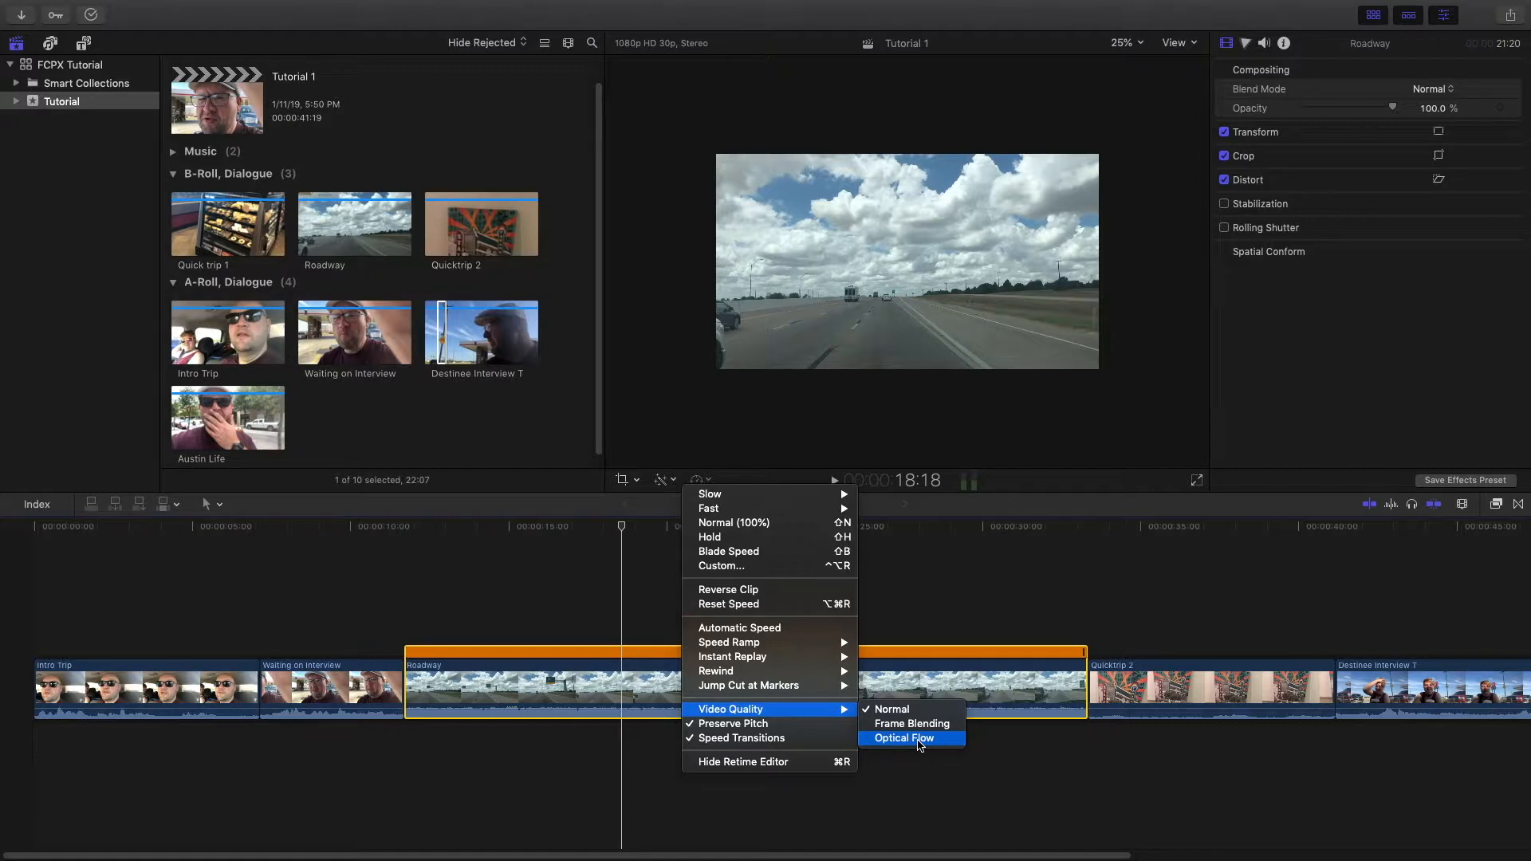
{"action": "left_click", "coordinate": [921, 740]}
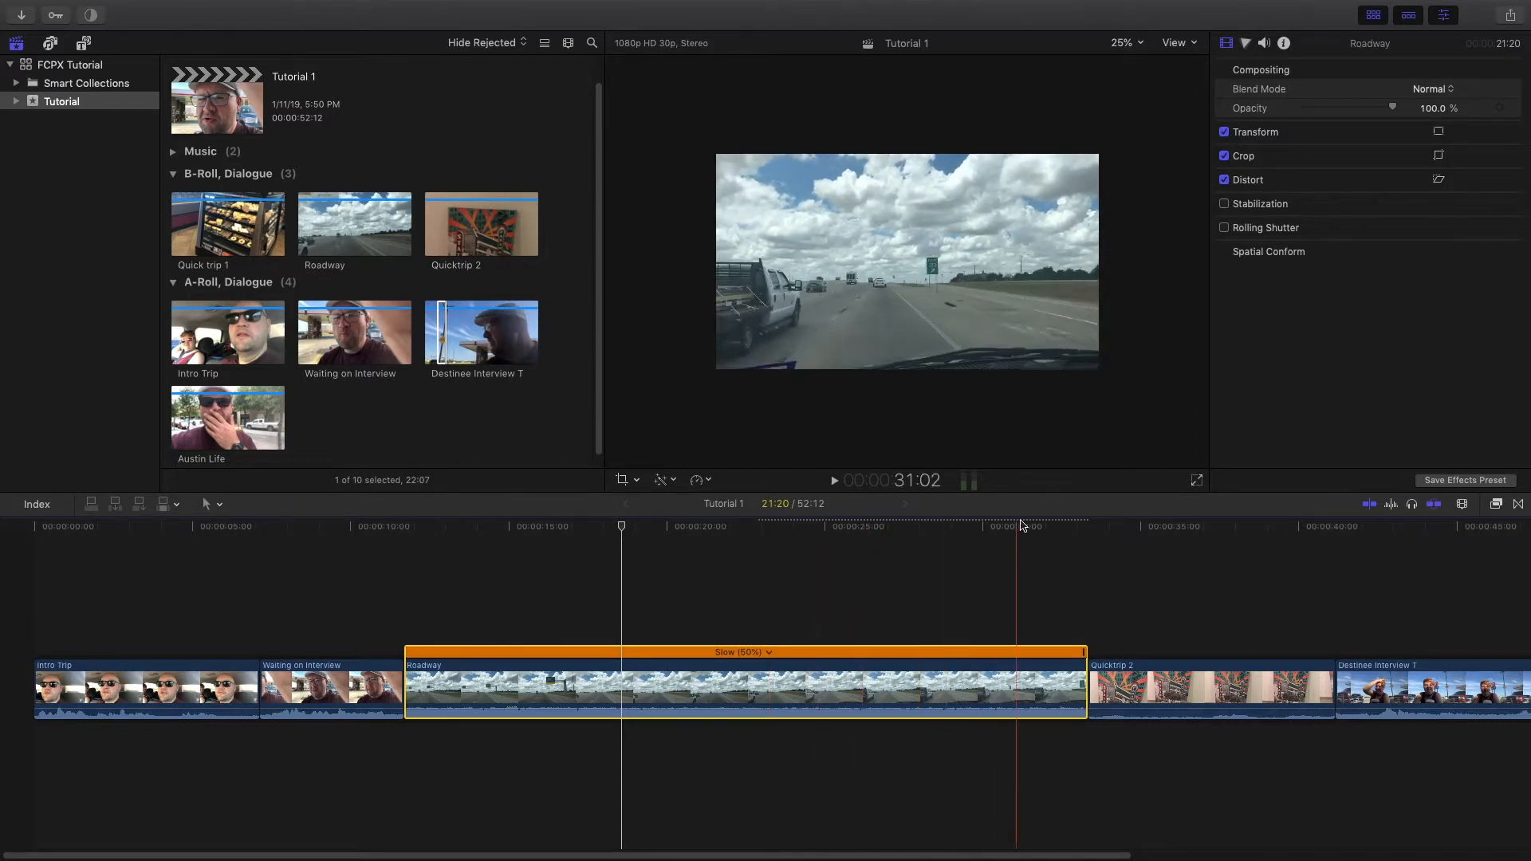
Step: Check the rendering progress in the Background Tasks window, including its background render details
{"action": "left_click", "coordinate": [94, 16]}
{"action": "left_click", "coordinate": [14, 129]}
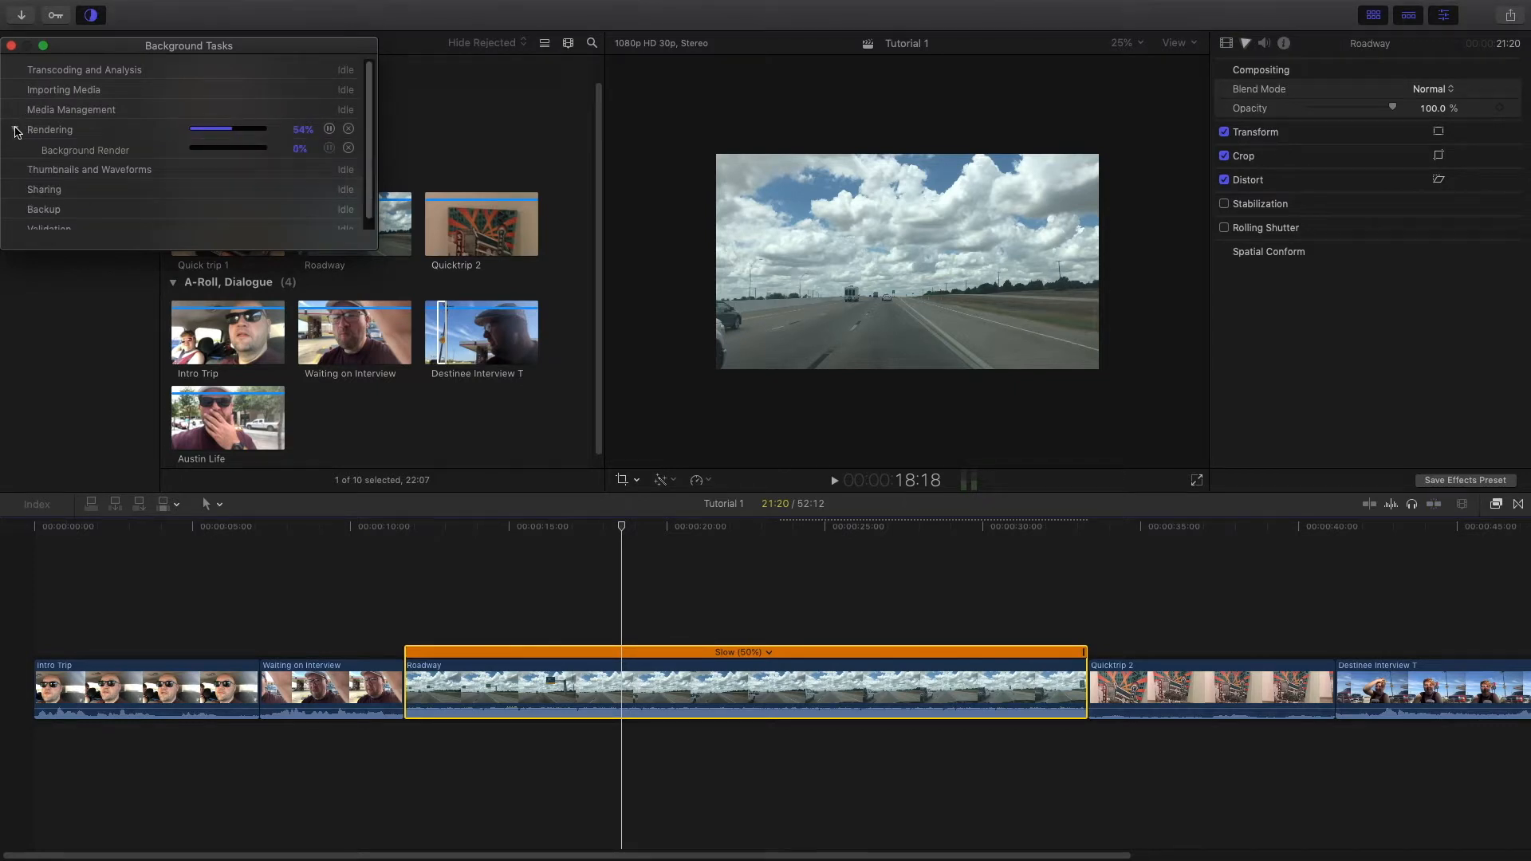
{"action": "left_click", "coordinate": [15, 130]}
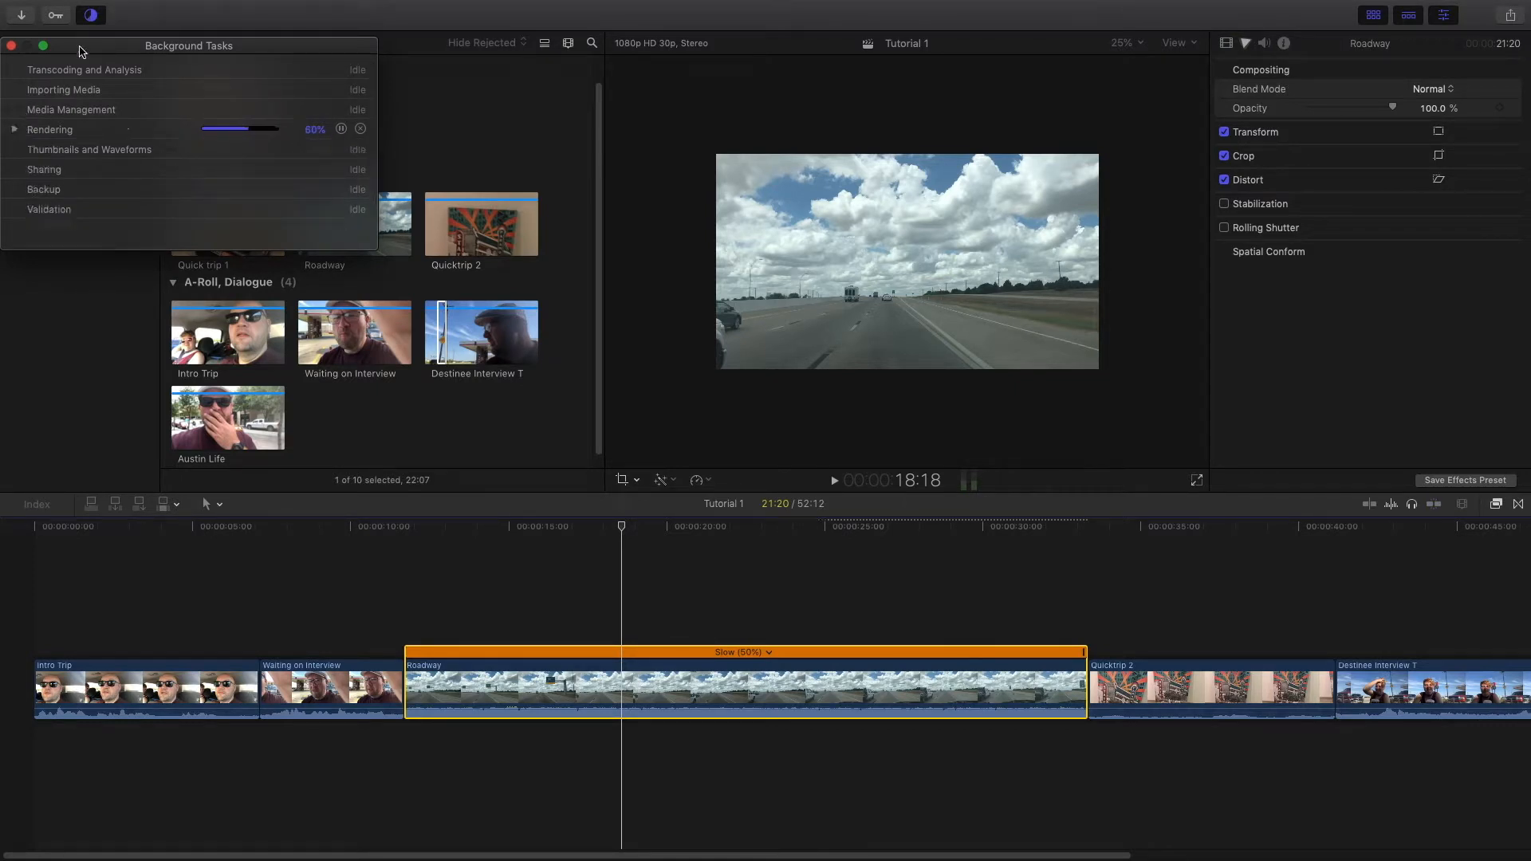
{"action": "left_click", "coordinate": [12, 46]}
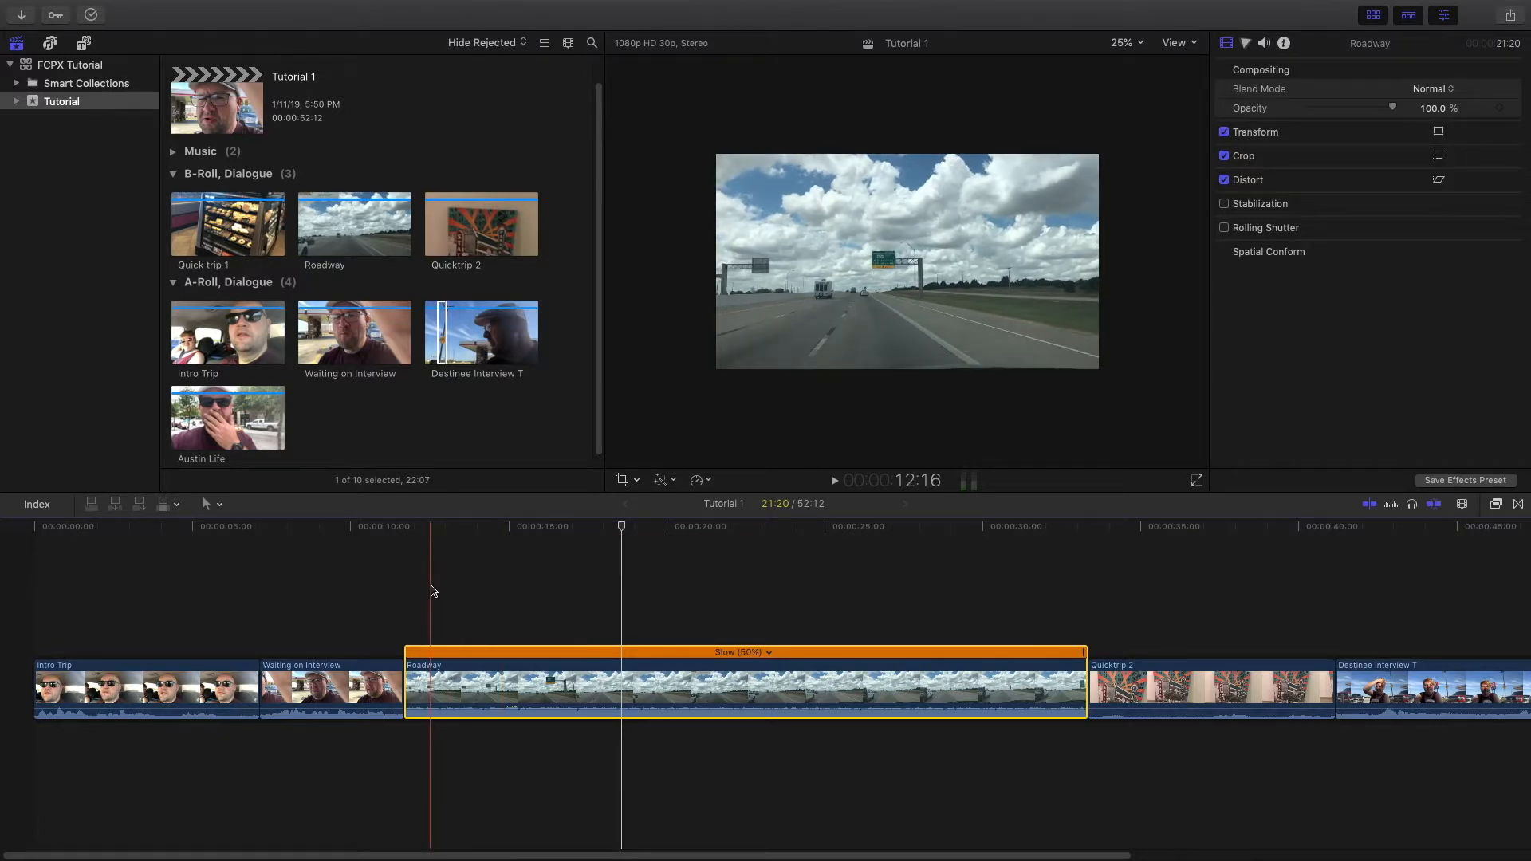
Step: Play back the slowed Roadway clip, enlarging the viewer image to fit the available space partway through
{"action": "key", "text": "space"}
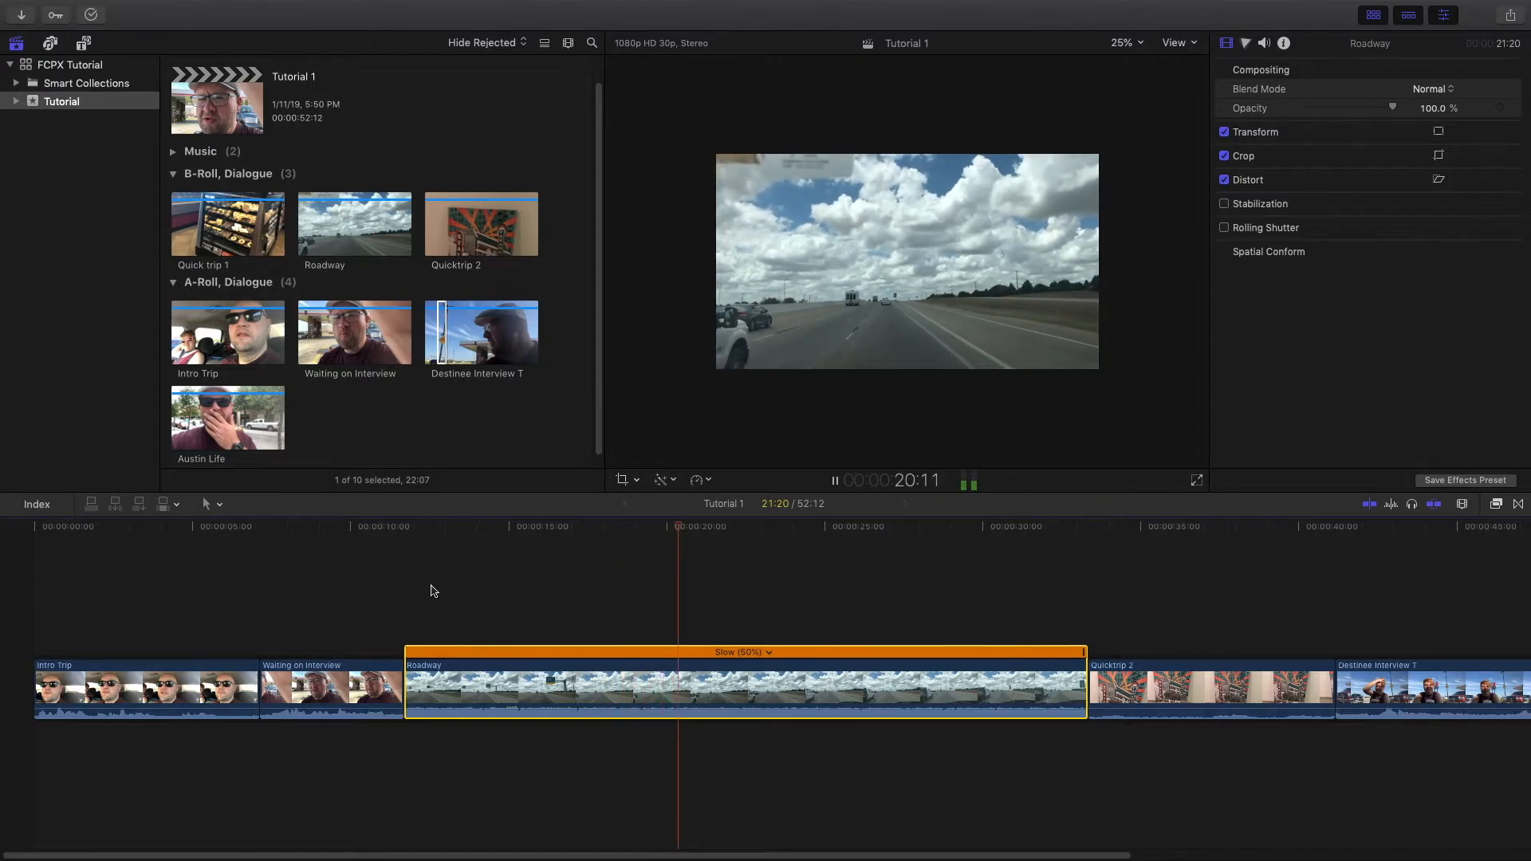
{"action": "key", "text": "space"}
{"action": "left_click", "coordinate": [1140, 43]}
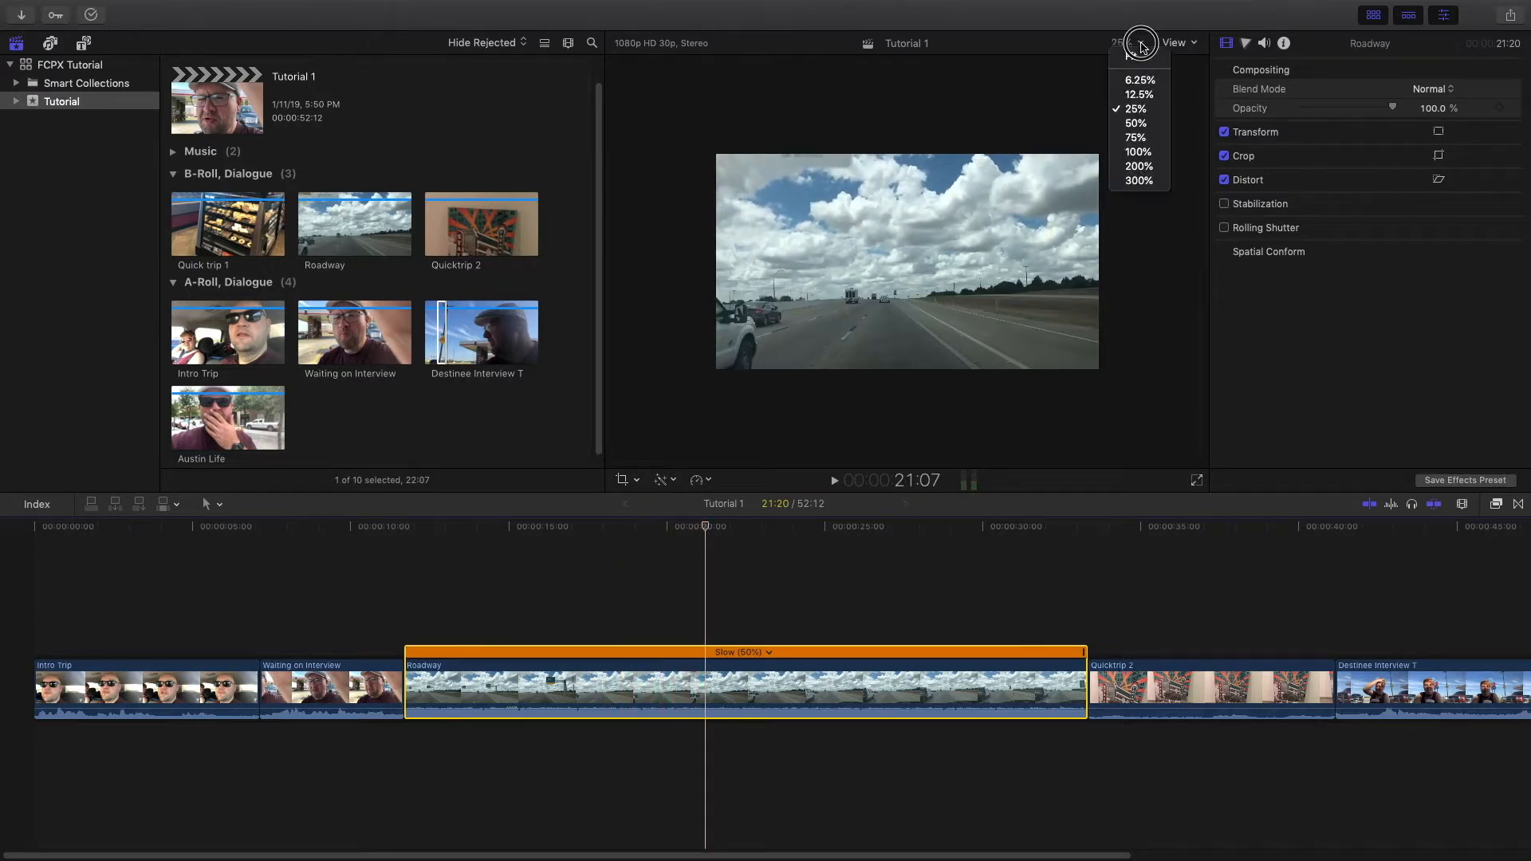
{"action": "left_click", "coordinate": [1136, 56]}
{"action": "left_click", "coordinate": [568, 642]}
{"action": "key", "text": "space"}
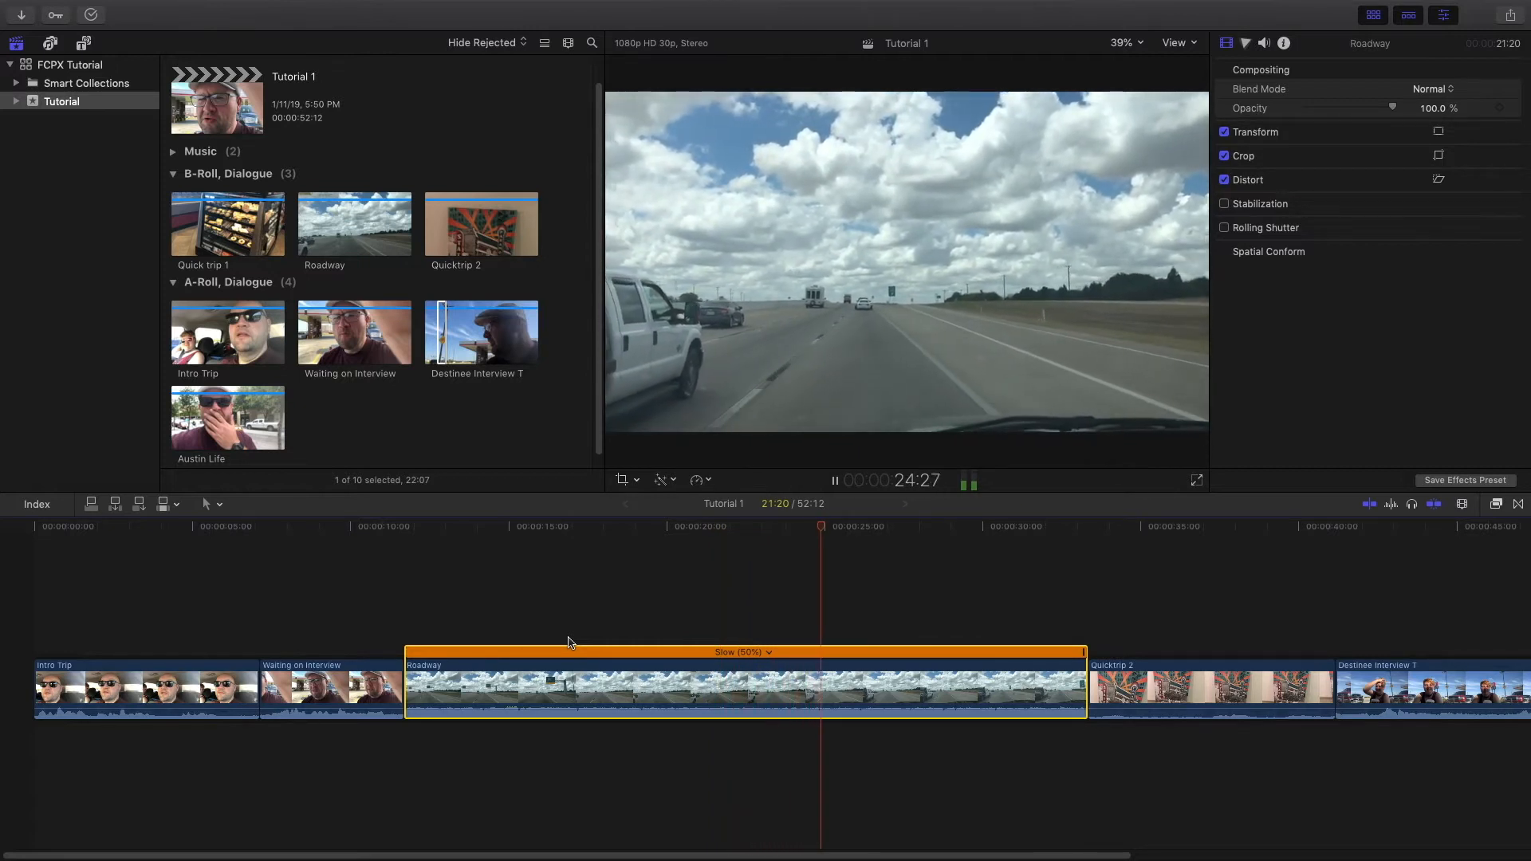
{"action": "key", "text": "space"}
Step: Reset the Roadway clip's speed and place the playhead inside the clip at about 17:13
{"action": "left_click", "coordinate": [707, 480]}
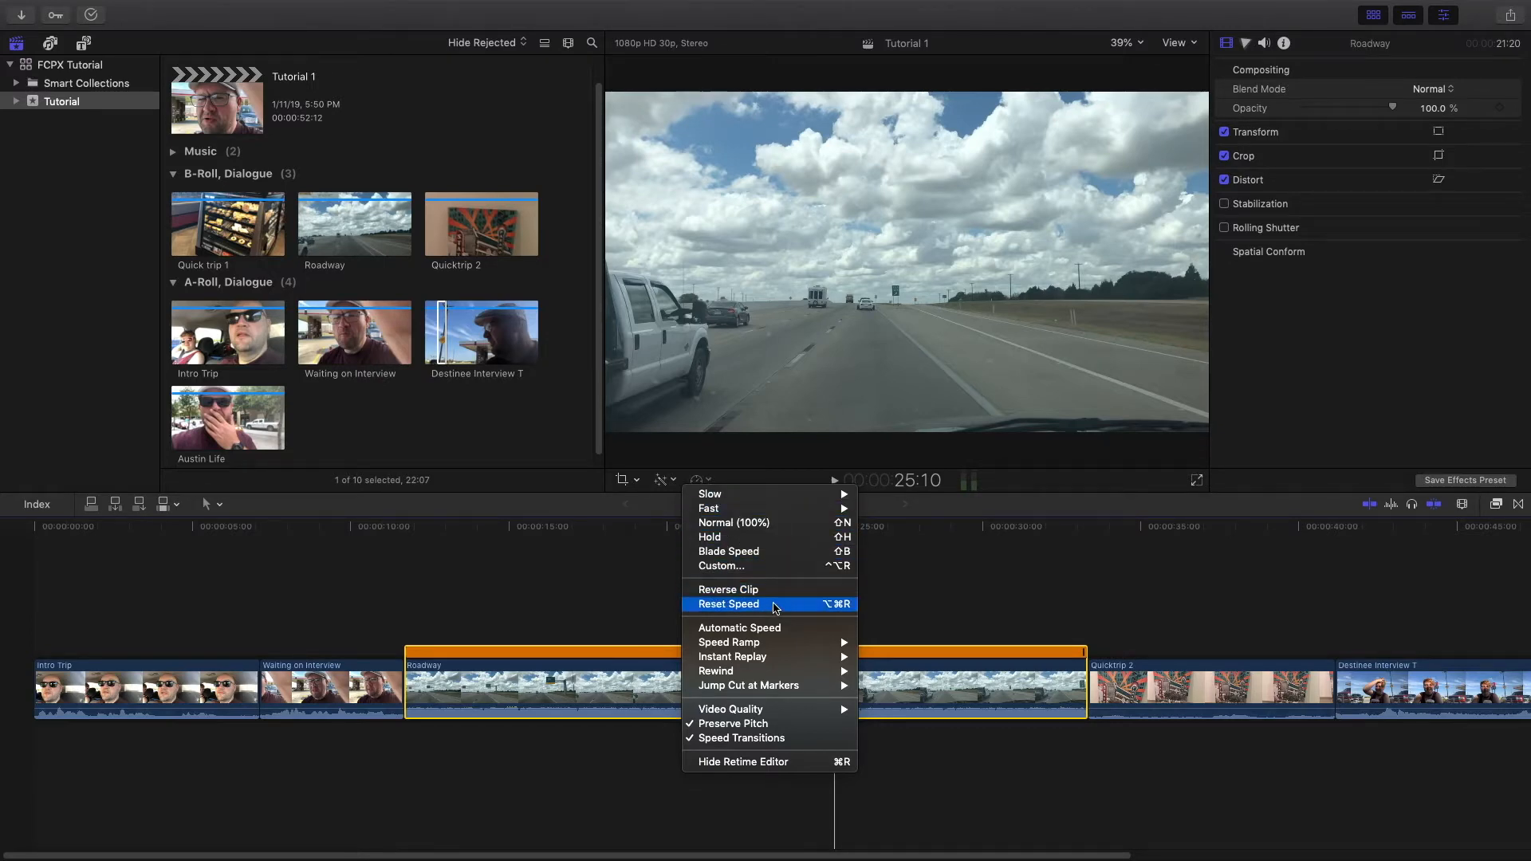
{"action": "left_click", "coordinate": [766, 604]}
{"action": "left_click", "coordinate": [587, 523]}
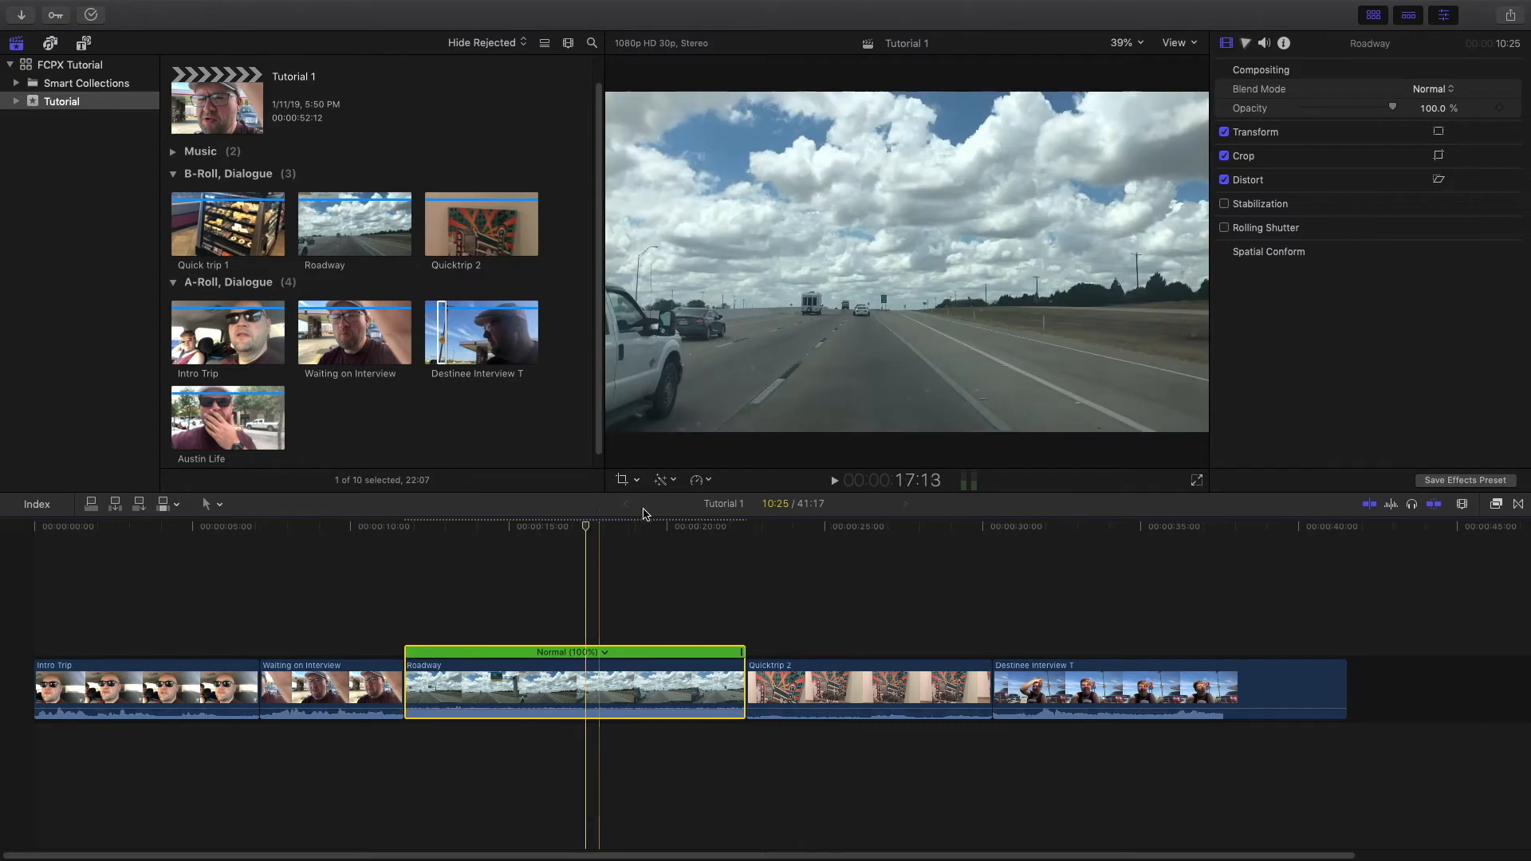
Step: Reverse the Roadway clip and play it back from near its start
{"action": "left_click", "coordinate": [672, 480]}
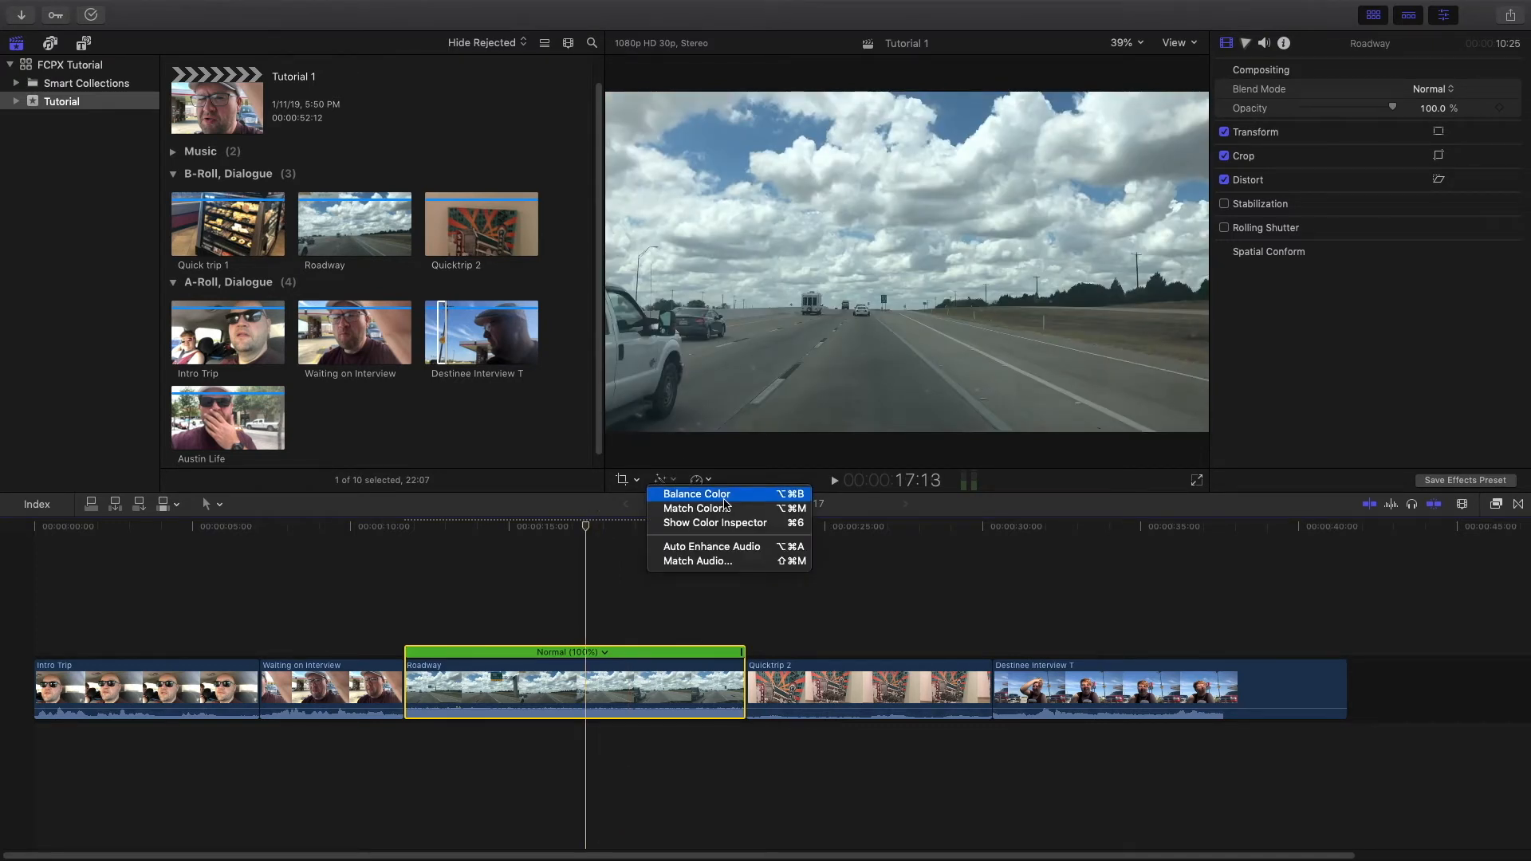
{"action": "left_click", "coordinate": [699, 480]}
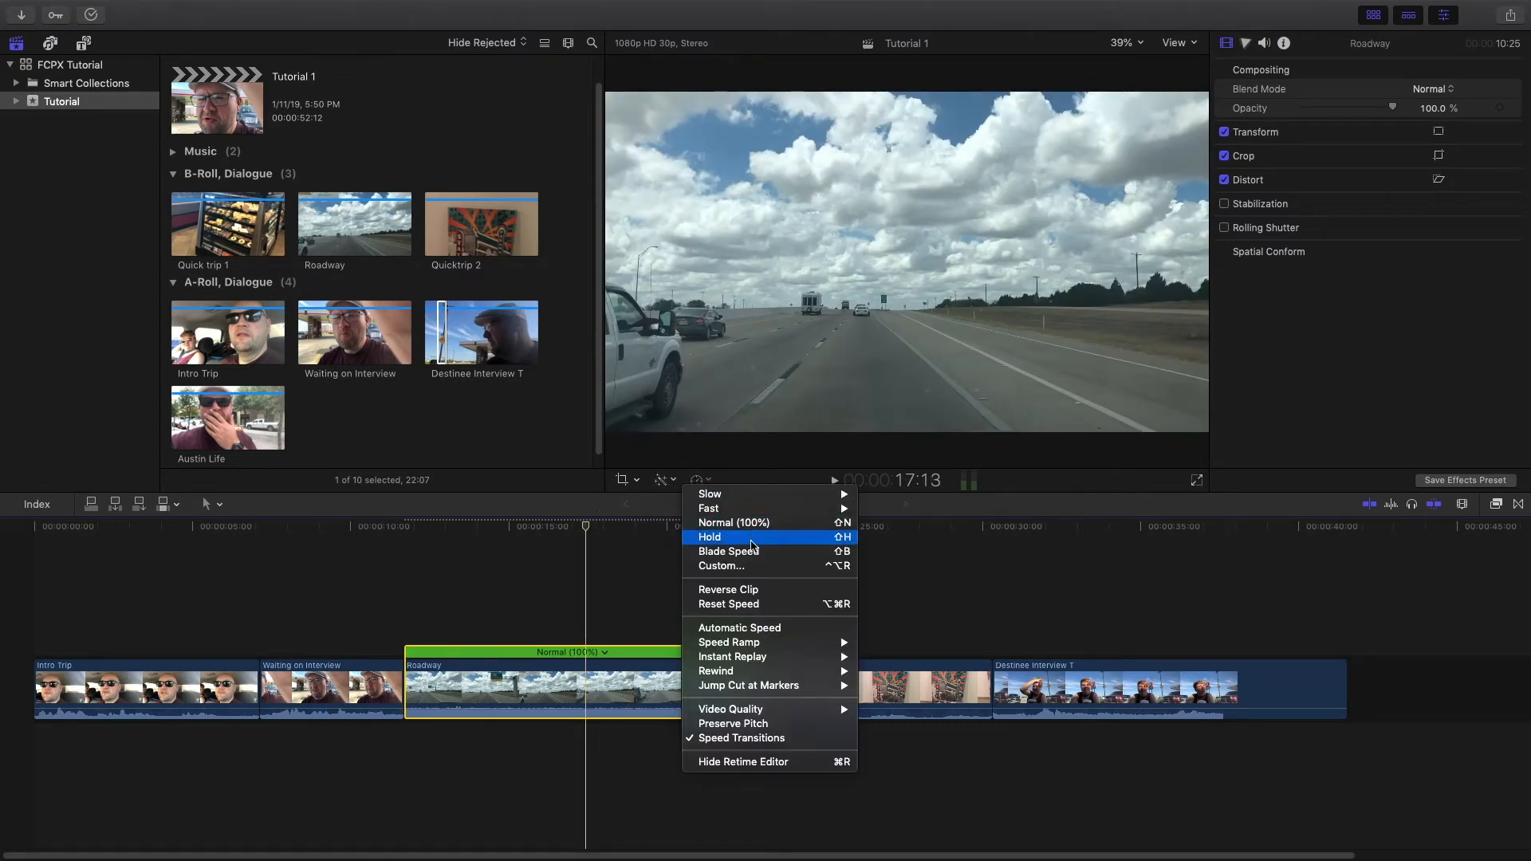
{"action": "left_click", "coordinate": [756, 590]}
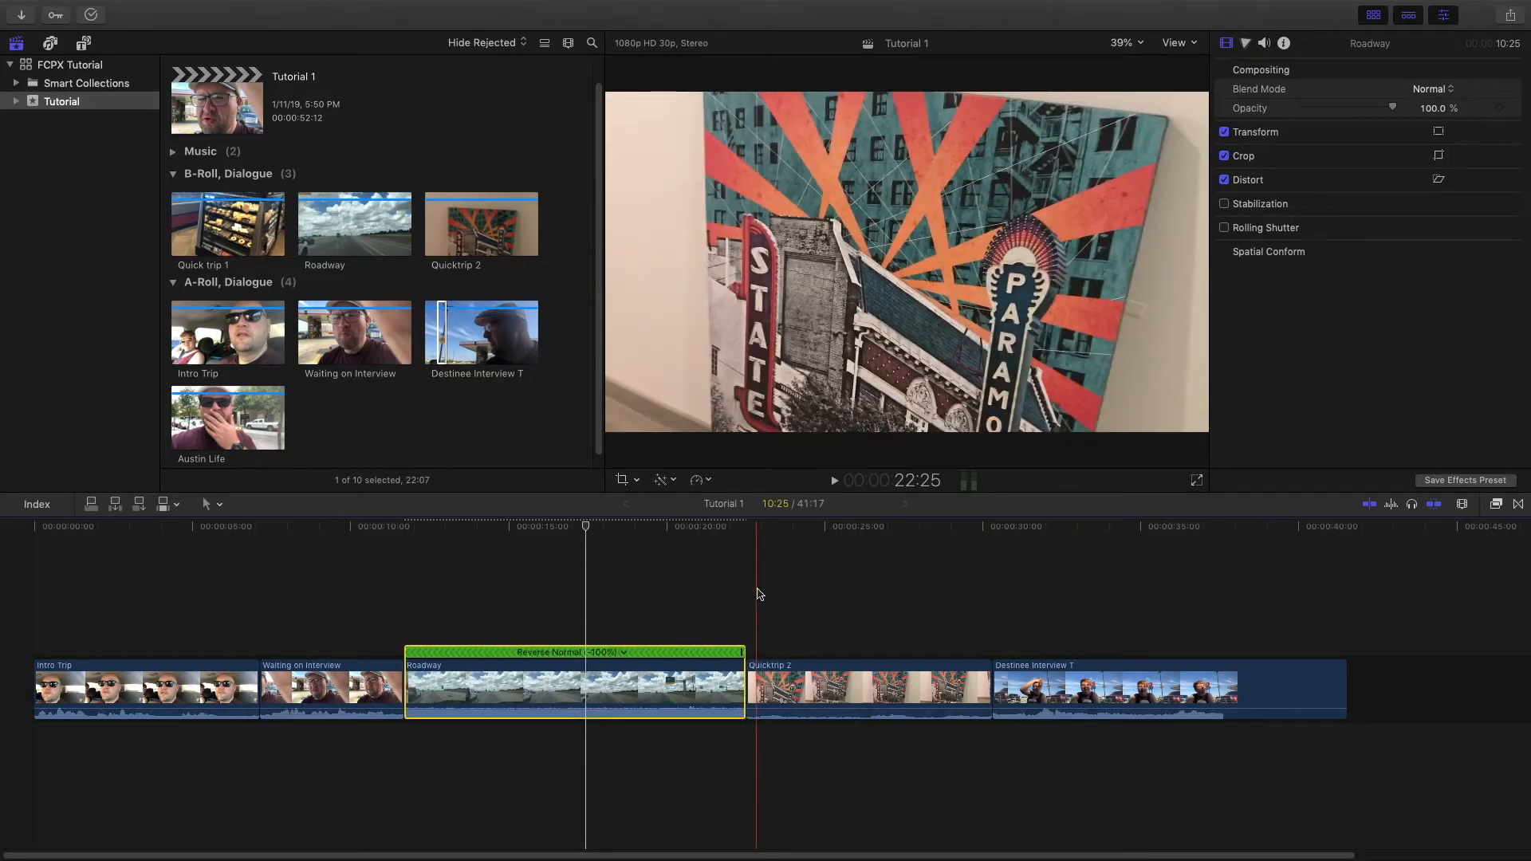
{"action": "key", "text": "space"}
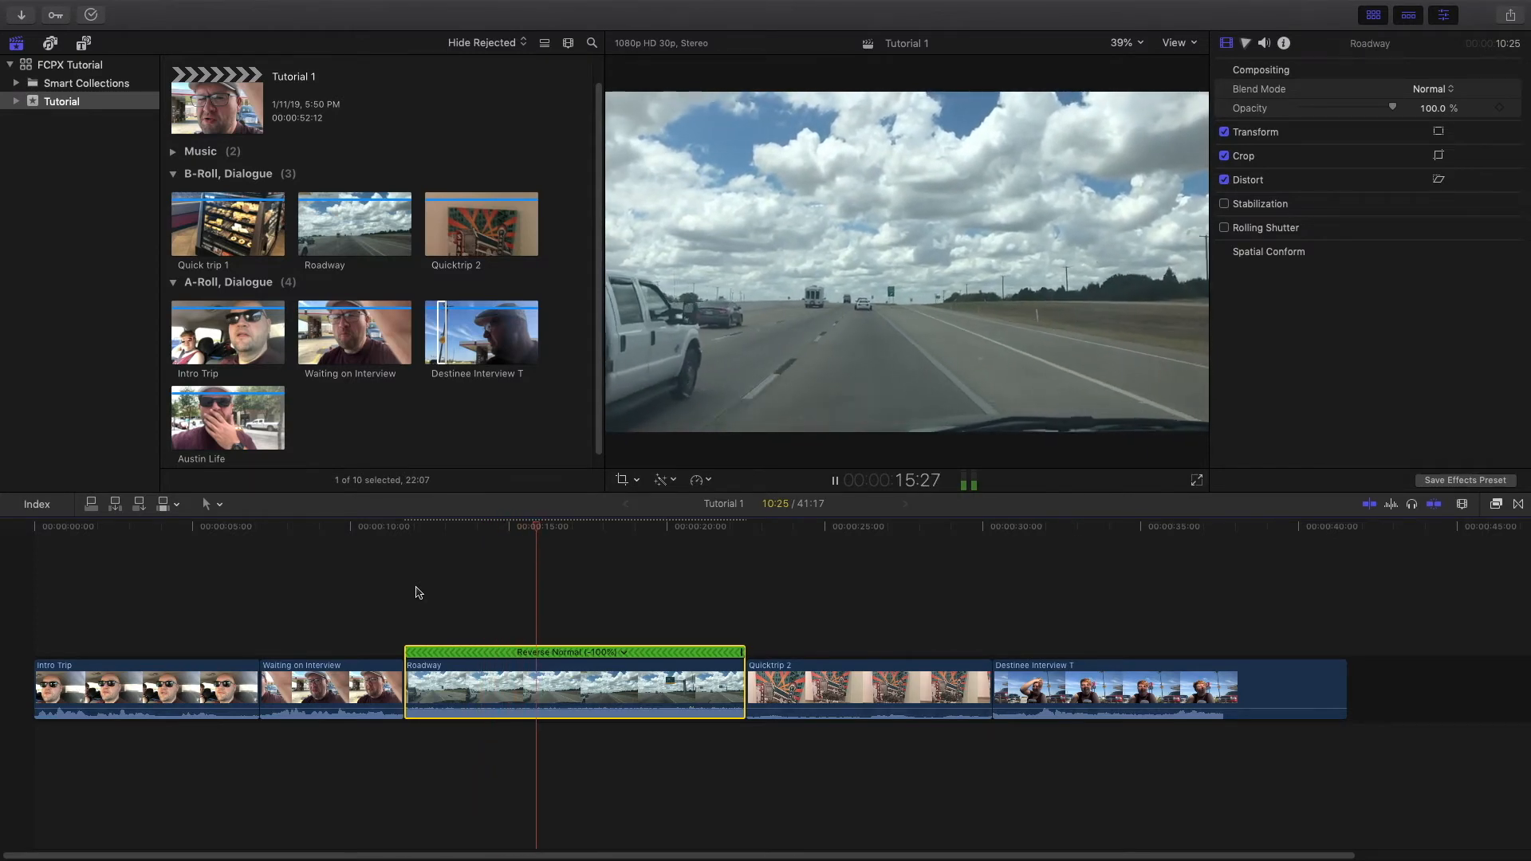
{"action": "key", "text": "space"}
Step: Reverse the Waiting on Interview clip in the timeline
{"action": "left_click", "coordinate": [334, 671]}
{"action": "left_click", "coordinate": [316, 526]}
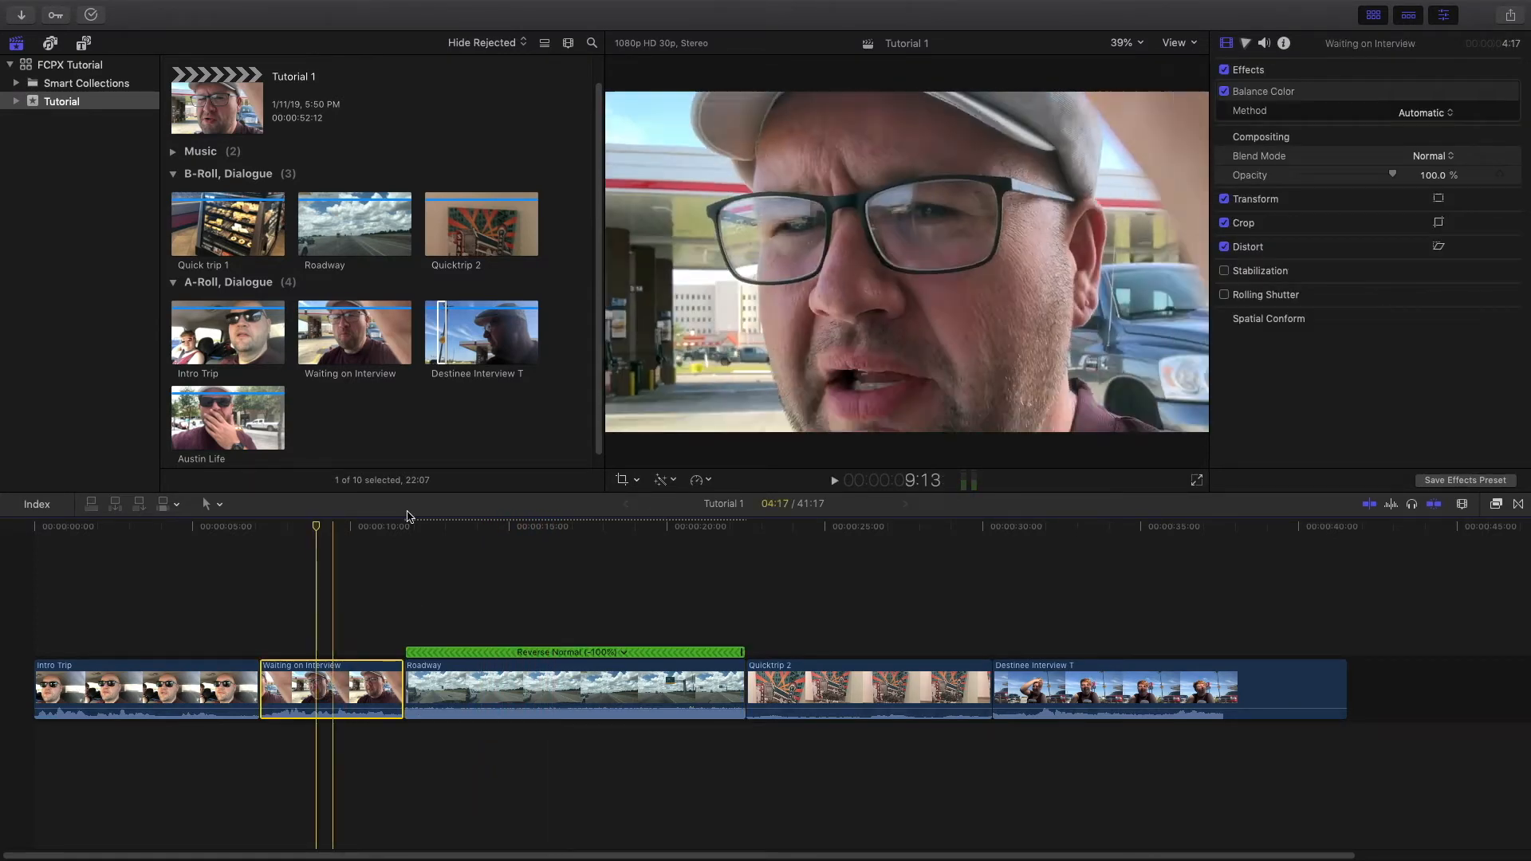
{"action": "left_click", "coordinate": [706, 481]}
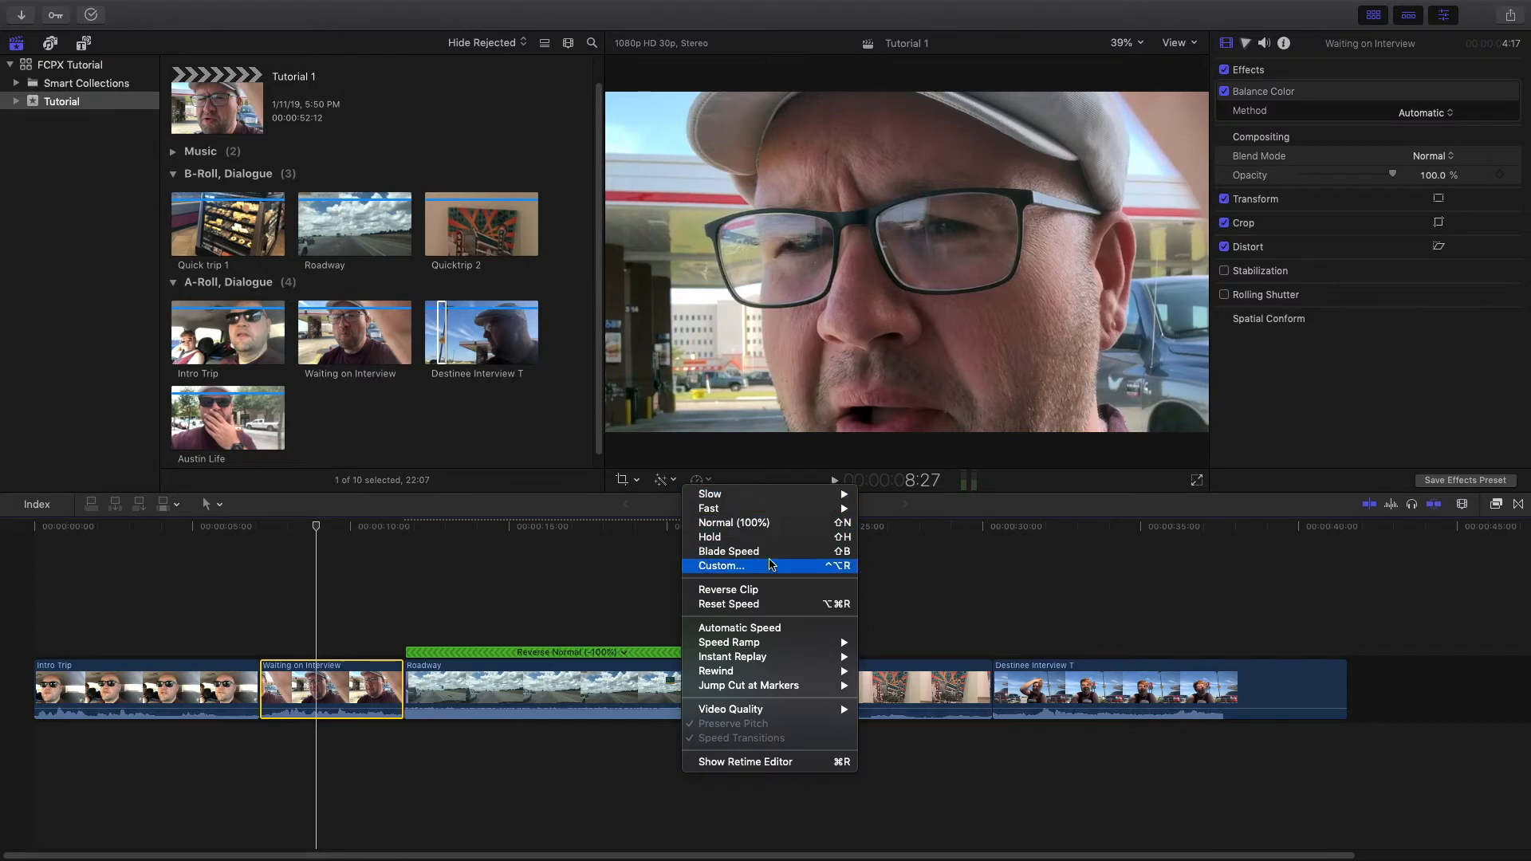
{"action": "left_click", "coordinate": [302, 563]}
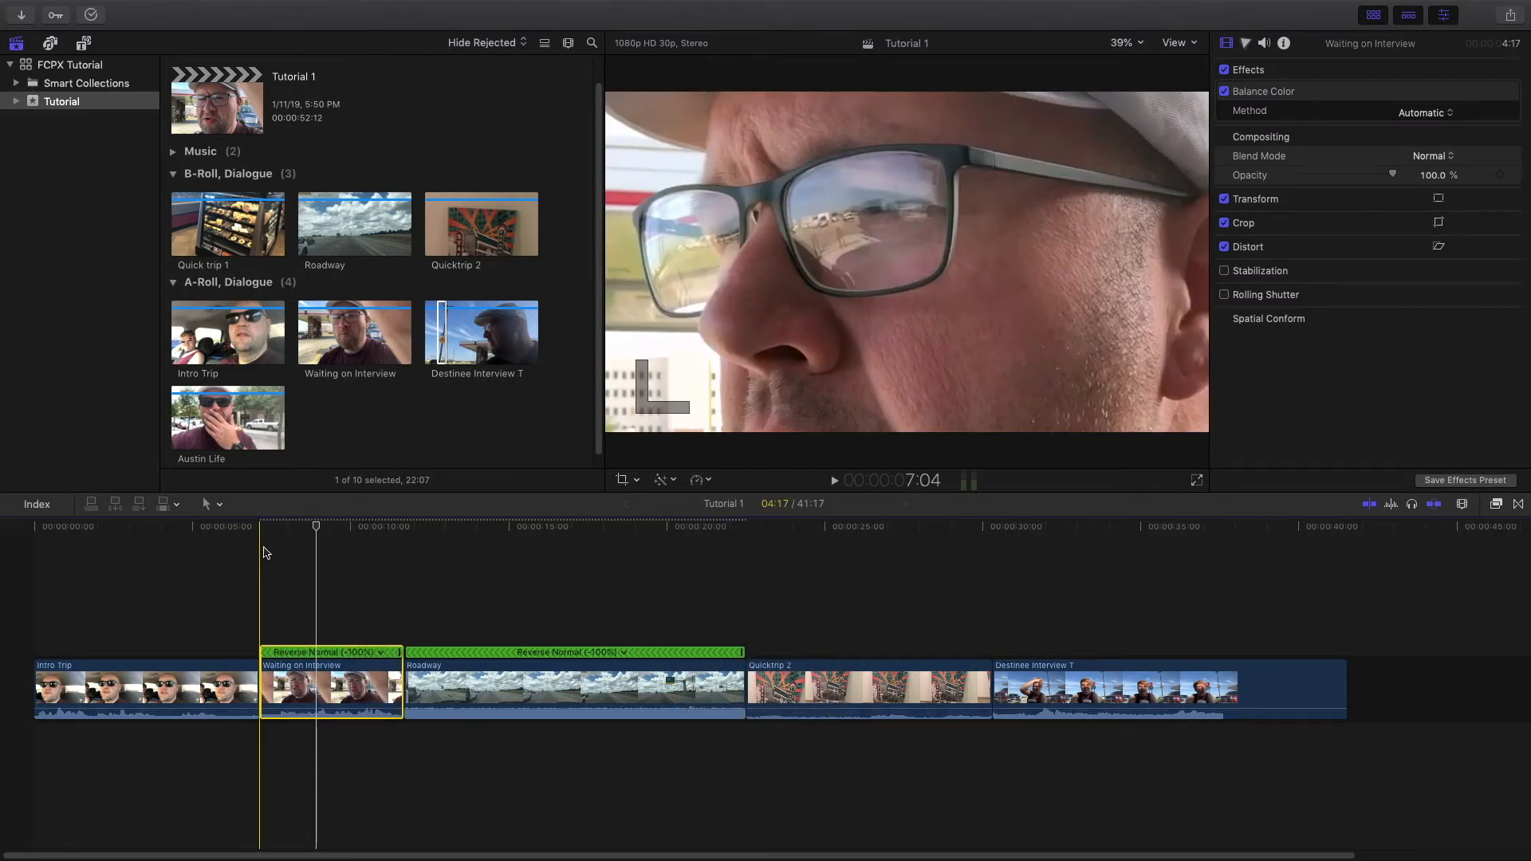
Step: Play back the reversed Waiting on Interview clip twice, adjusting the system volume between the two passes
{"action": "key", "text": "space"}
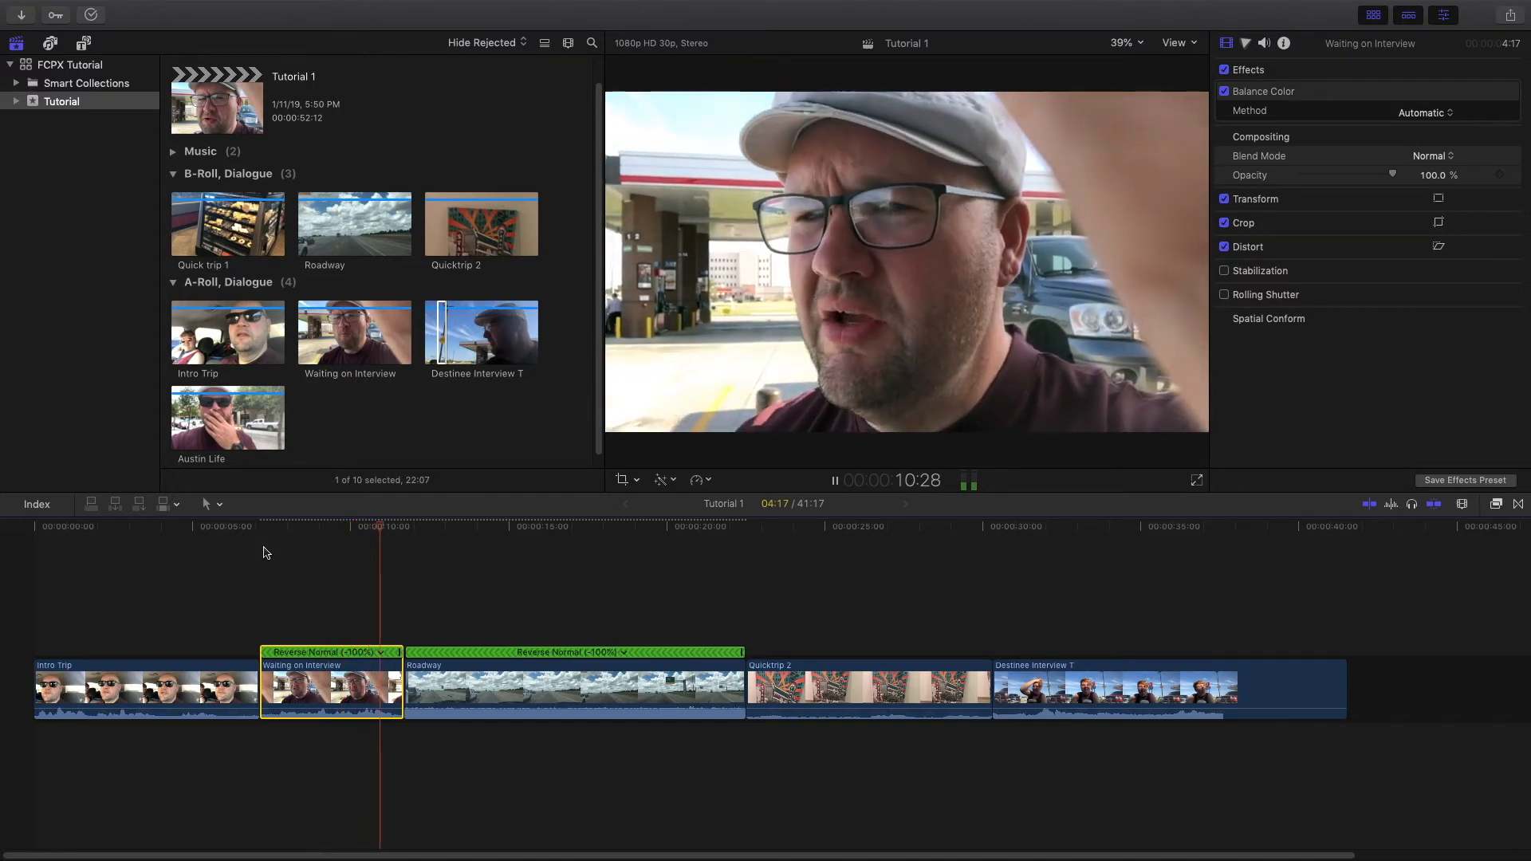
{"action": "key", "text": "space"}
{"action": "key", "text": "XF86AudioLowerVolume"}
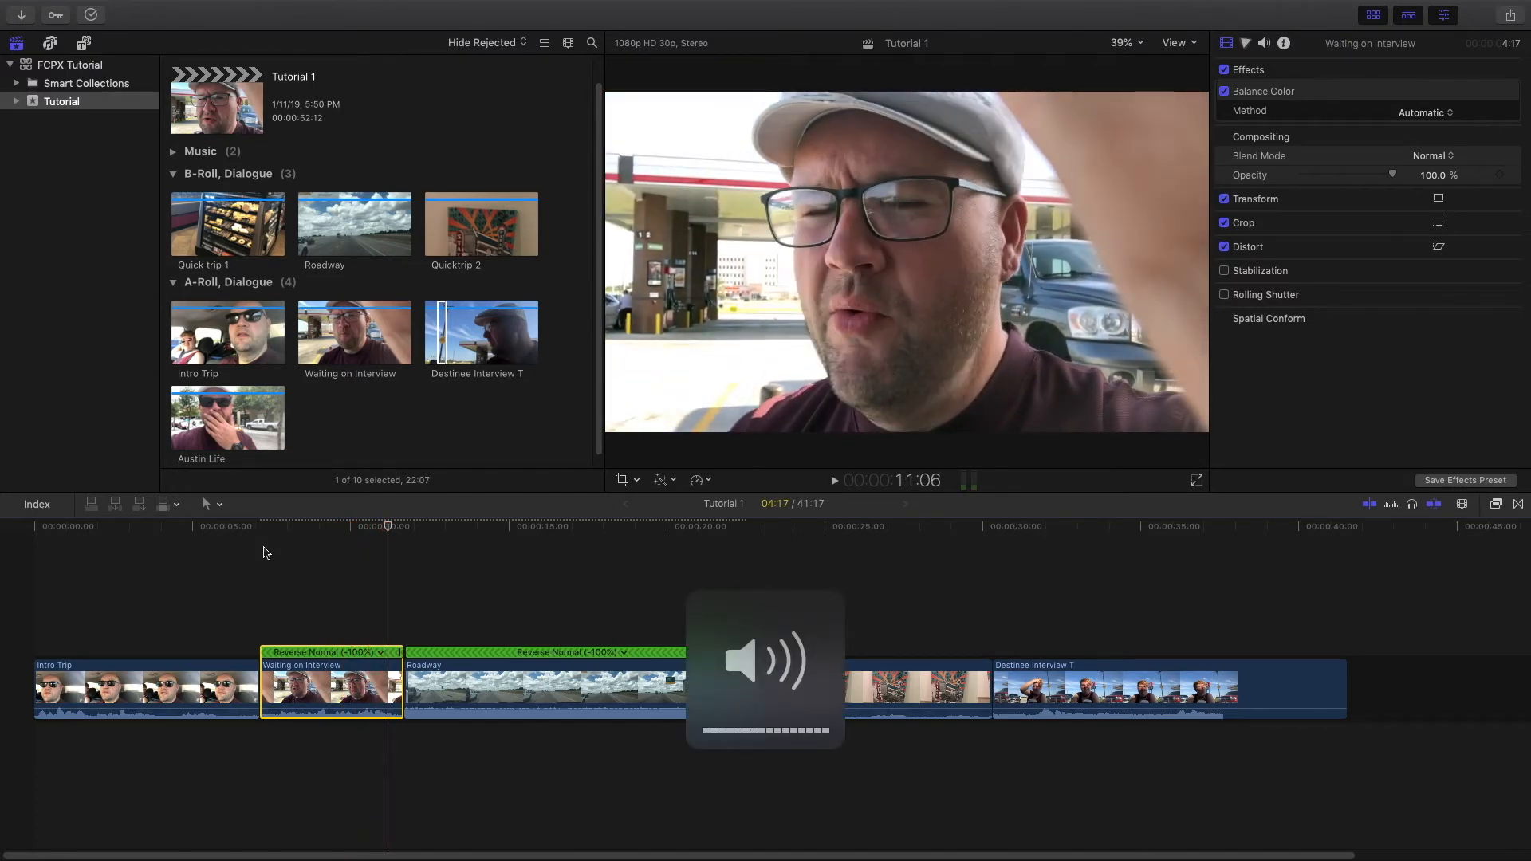
{"action": "key", "text": "space"}
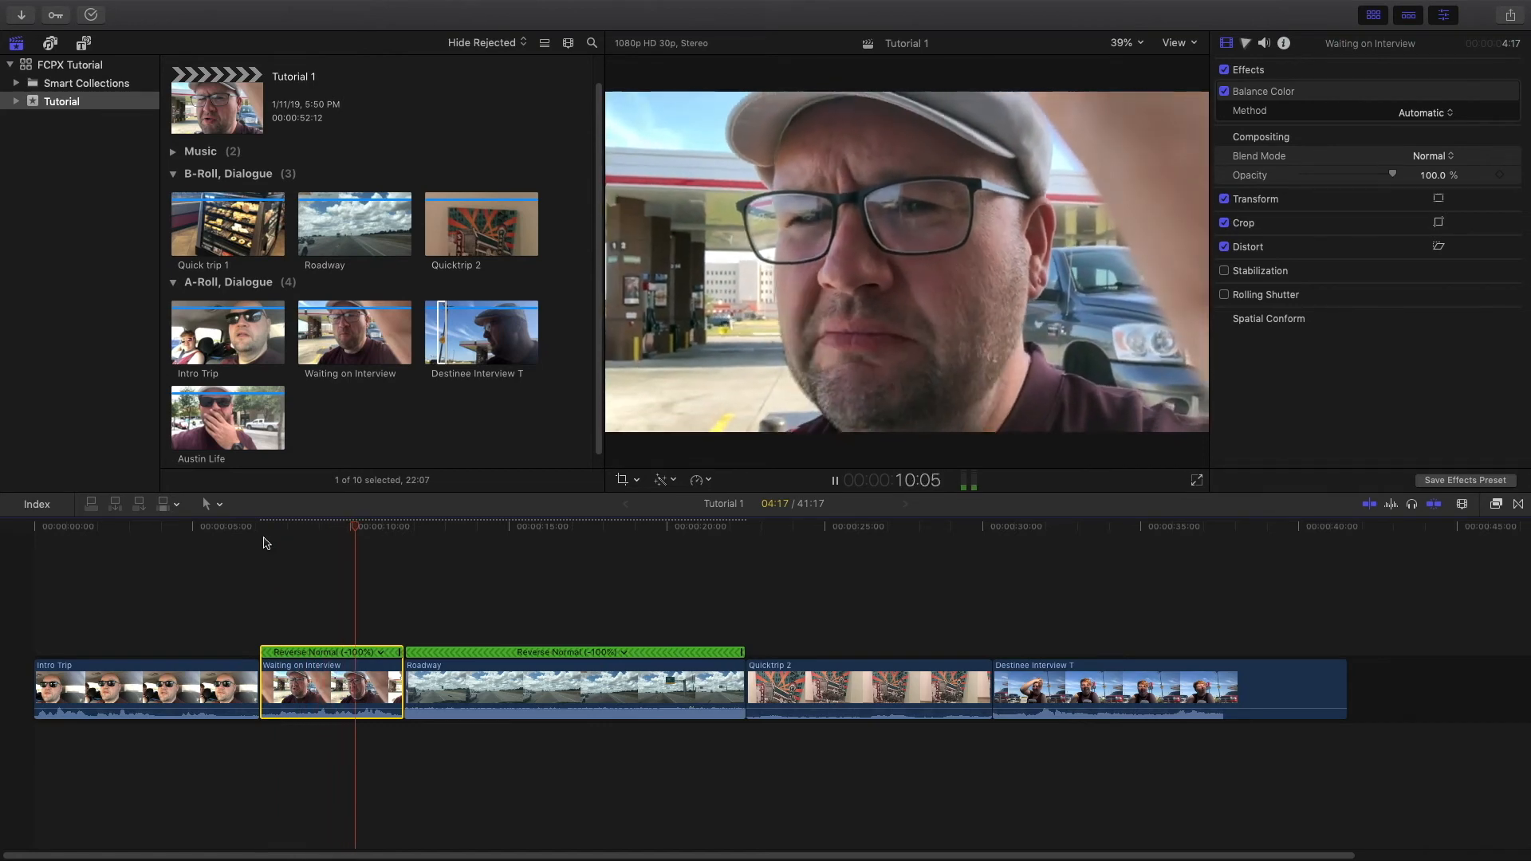
{"action": "key", "text": "space"}
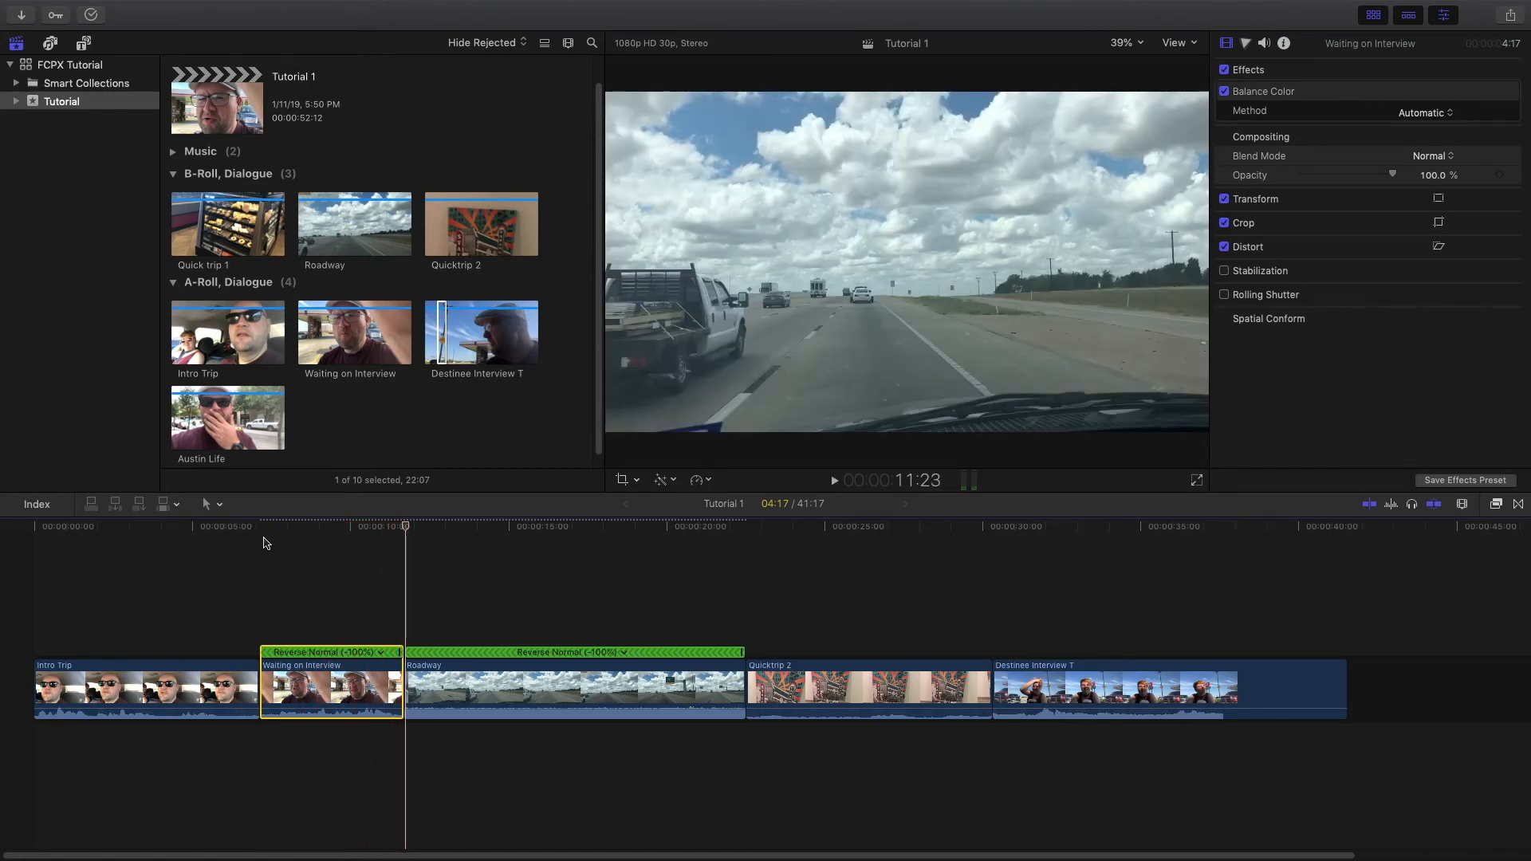
{"action": "left_click", "coordinate": [671, 480]}
{"action": "left_click", "coordinate": [717, 480]}
{"action": "left_click", "coordinate": [711, 481]}
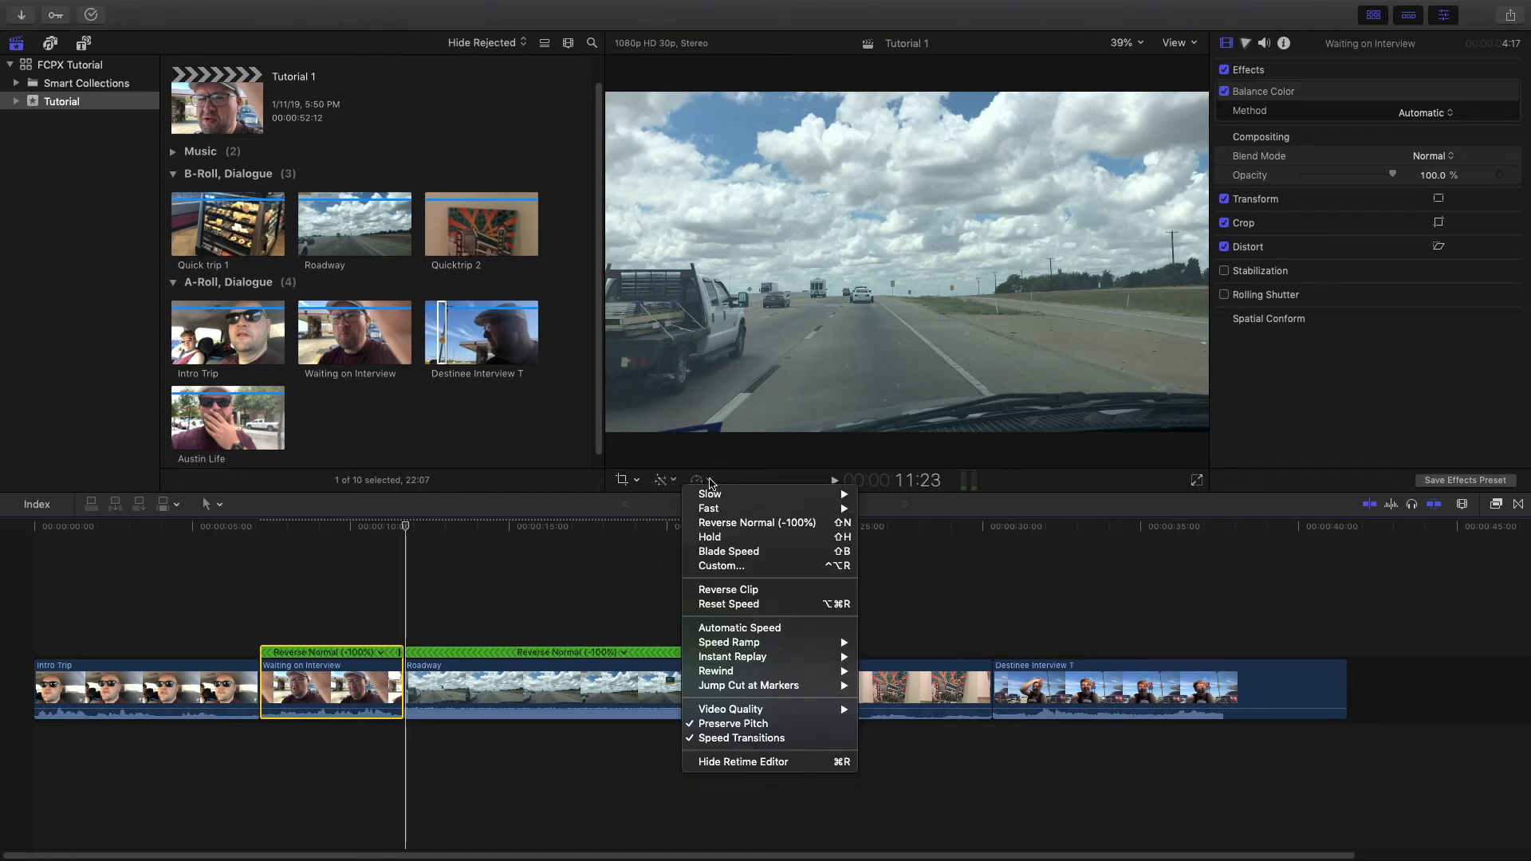
{"action": "left_click", "coordinate": [750, 476]}
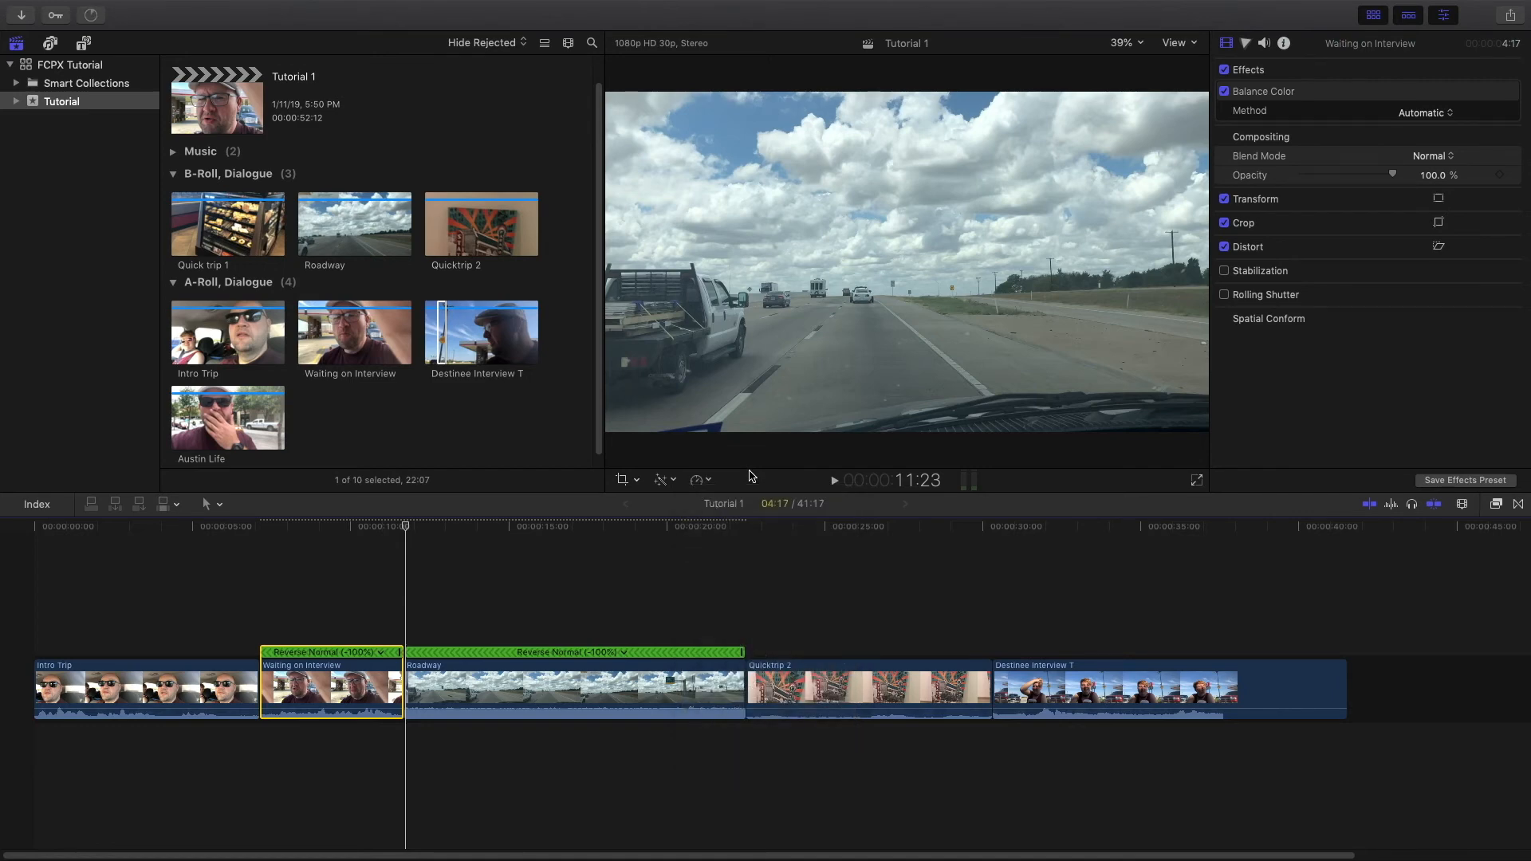